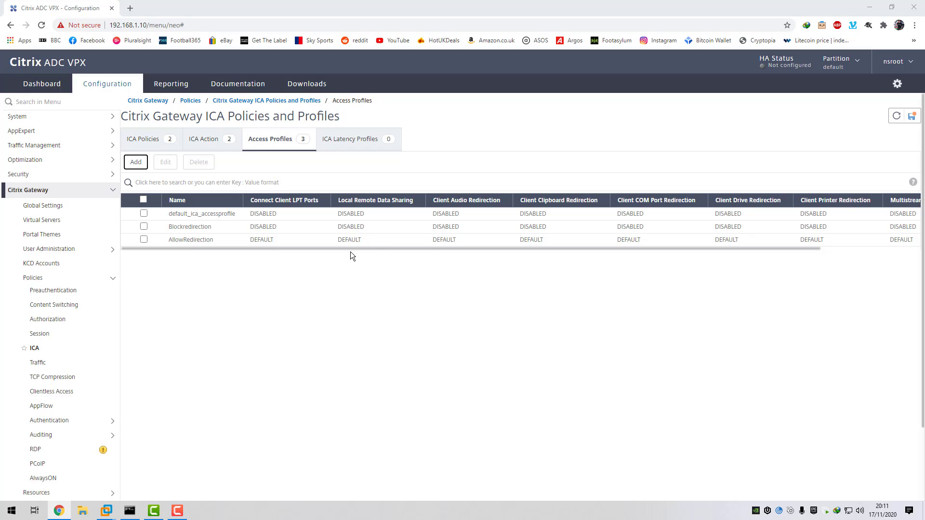
Refresh the access profiles list, switch to the DC01 virtual machine, and check its computer name and domain in the system information
left_click(895, 117)
mouse_move(107, 511)
left_click(46, 448)
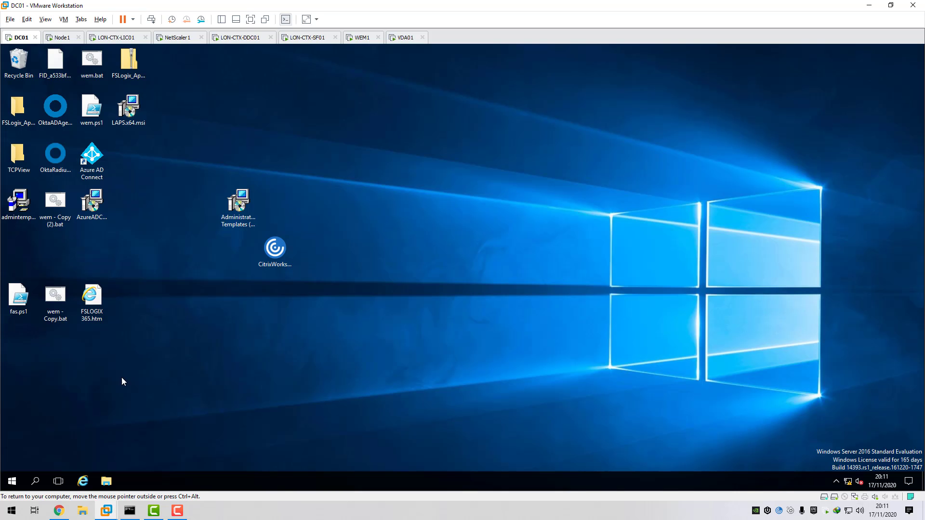
right_click(13, 478)
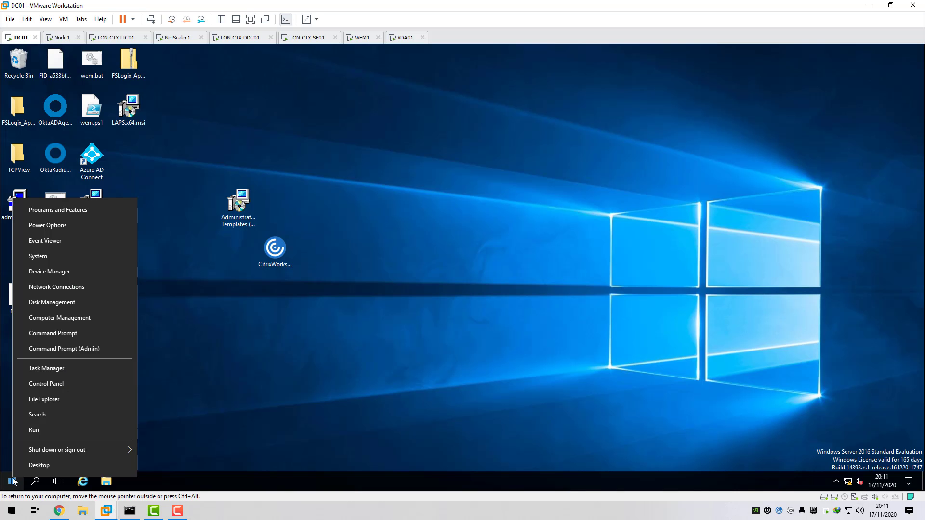
left_click(52, 257)
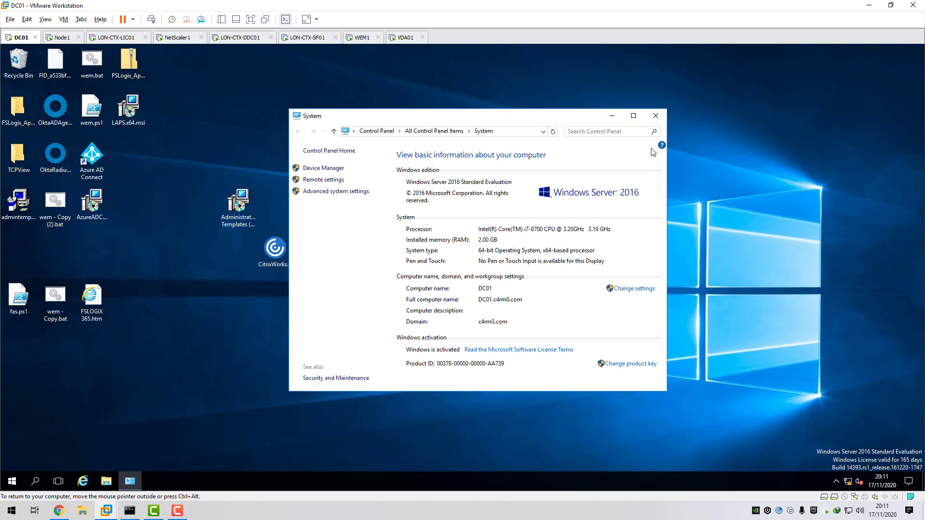
left_click(659, 121)
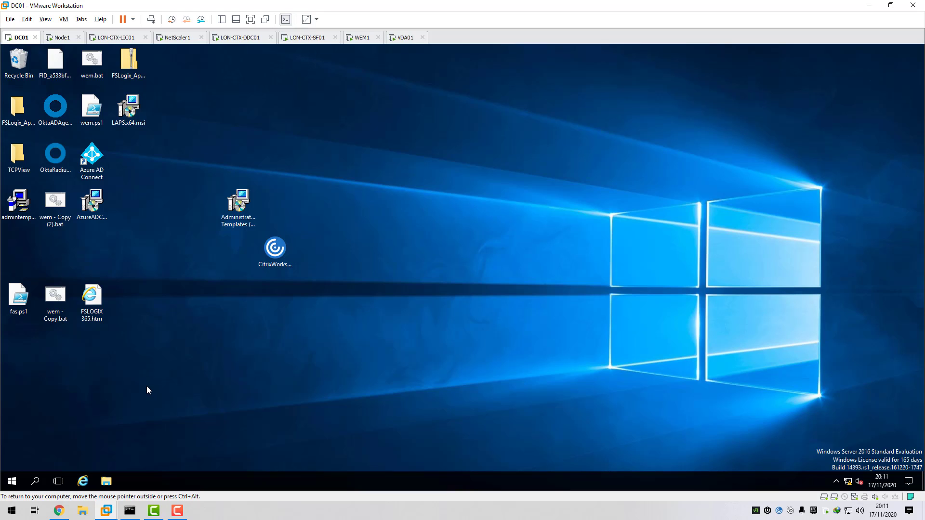
left_click(85, 480)
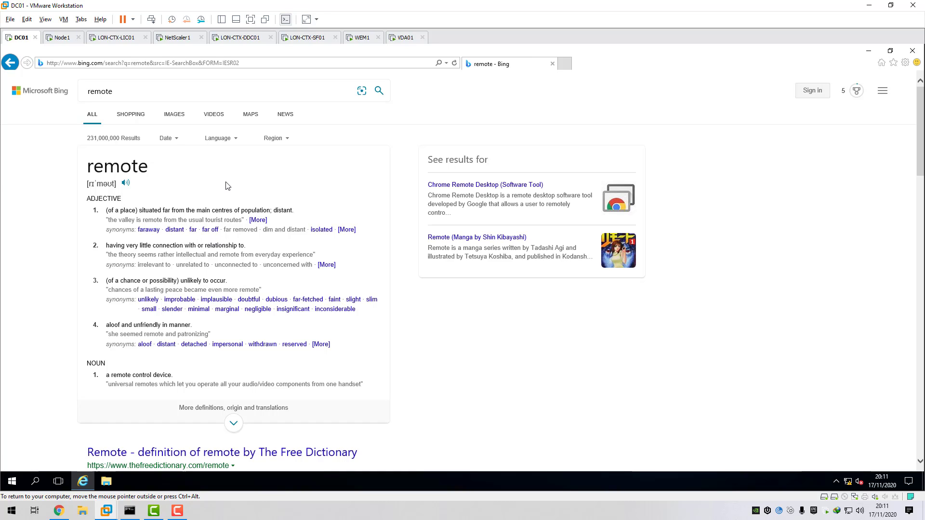
left_click(228, 63)
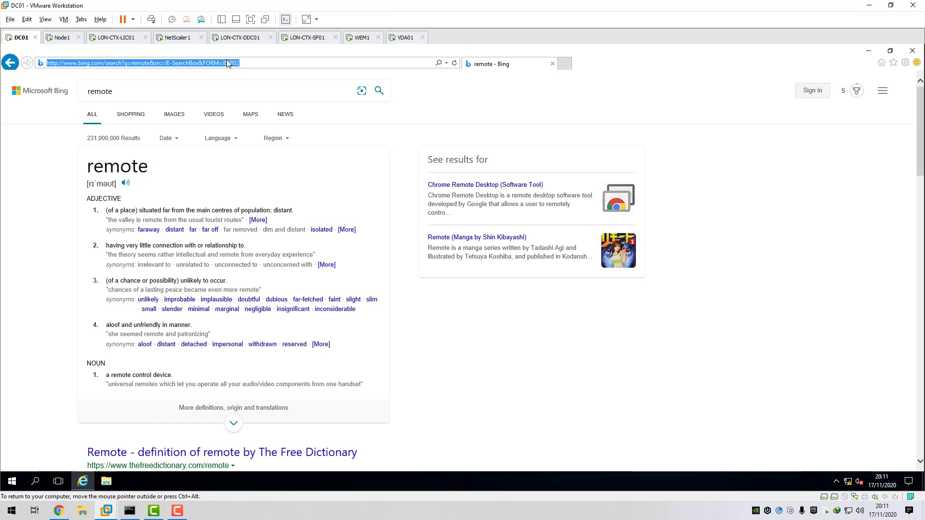
key("BackSpace")
type("h")
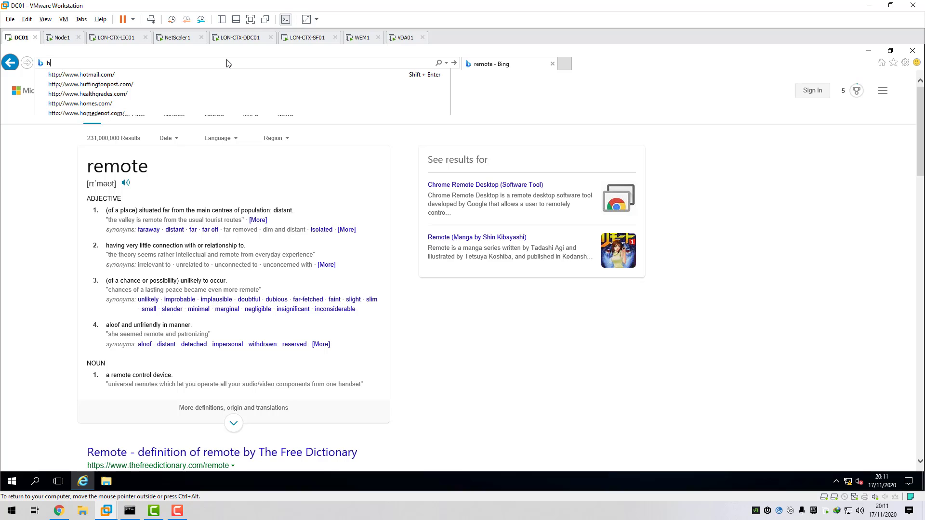
type("ttps:")
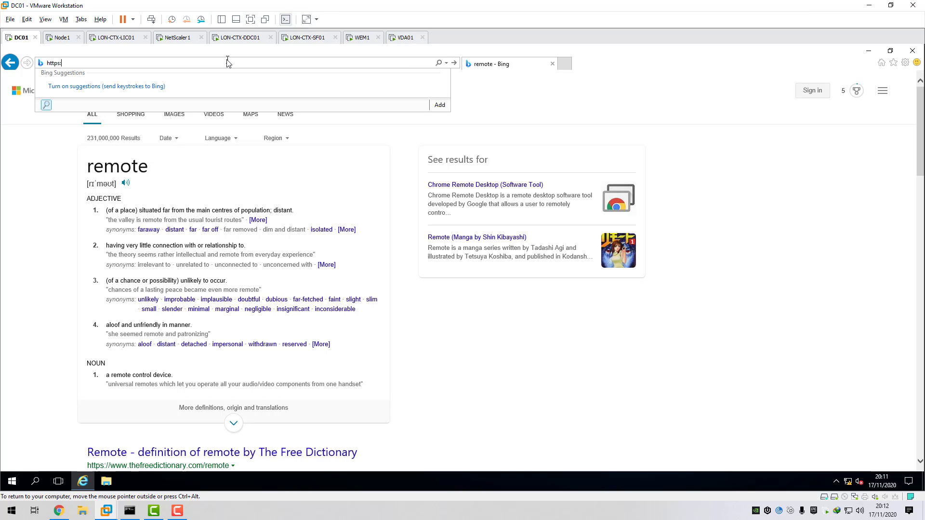
type("//")
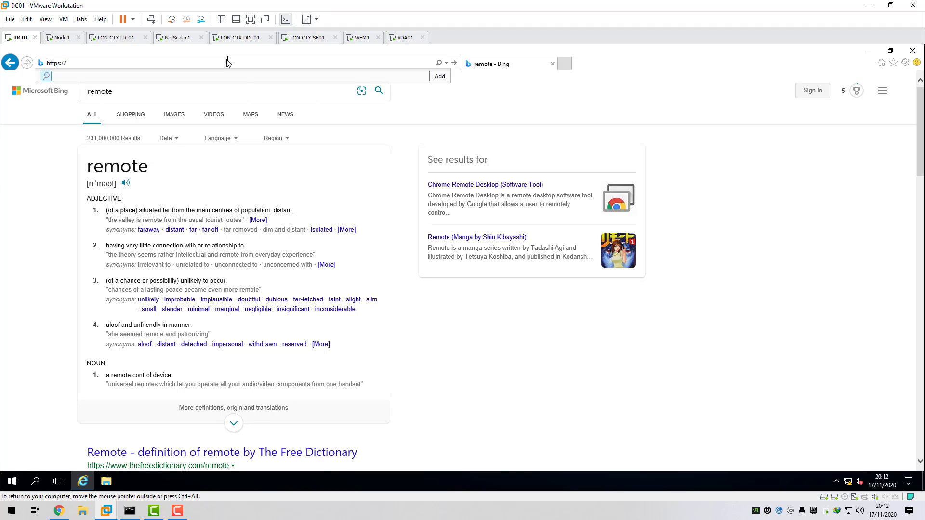
type("remote")
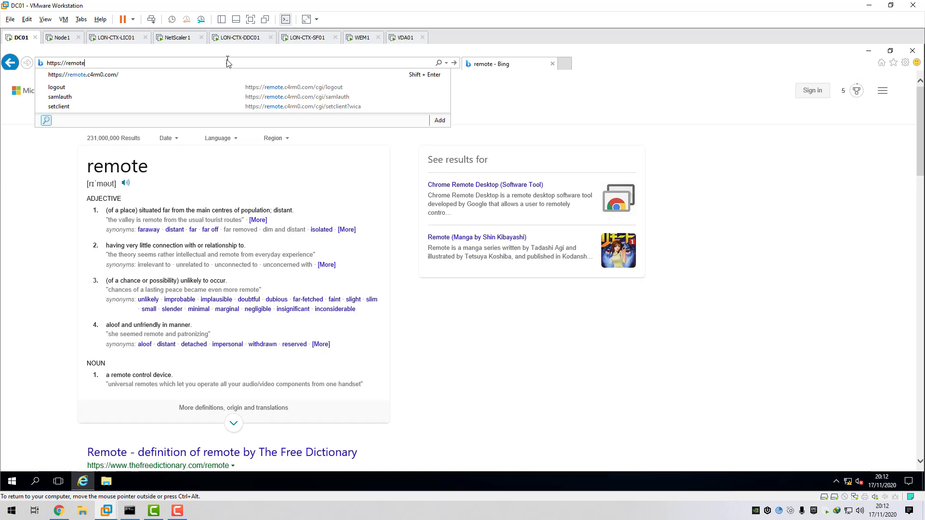
type(".c4rm0.com")
key("Return")
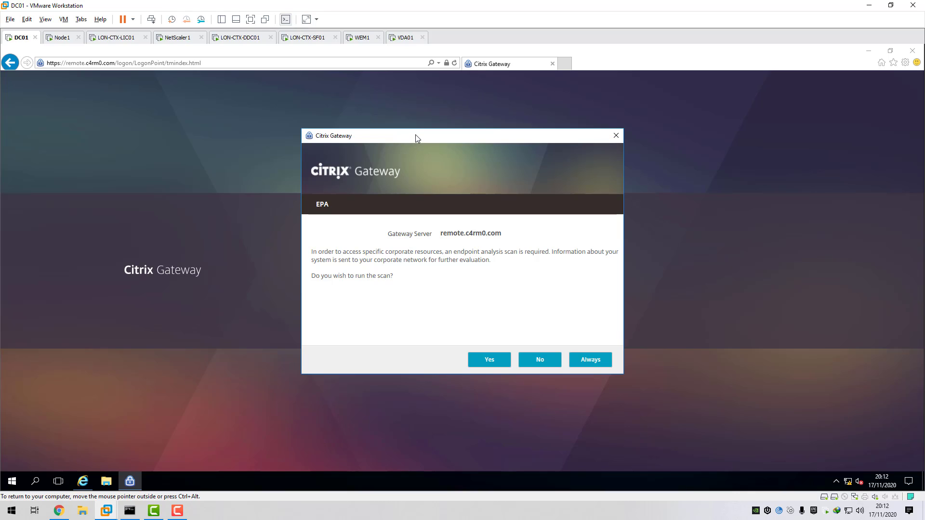
left_click_drag(416, 135, 437, 130)
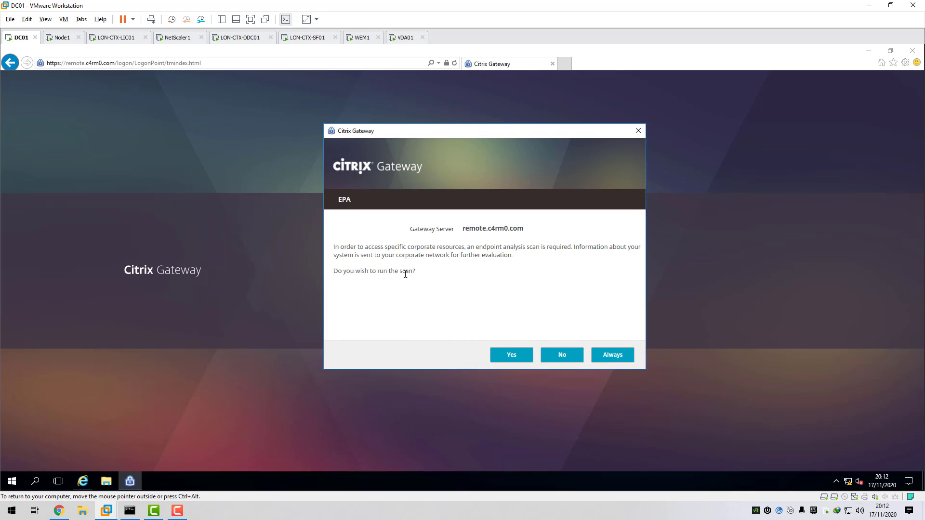
left_click(512, 358)
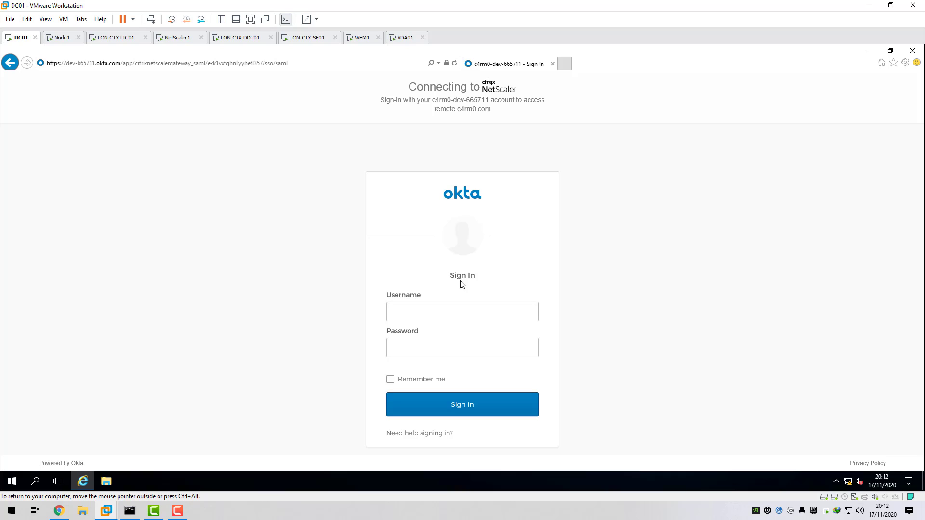
Sign in to Okta with the test account's username and password, and send an Okta Verify push for approval
left_click(413, 314)
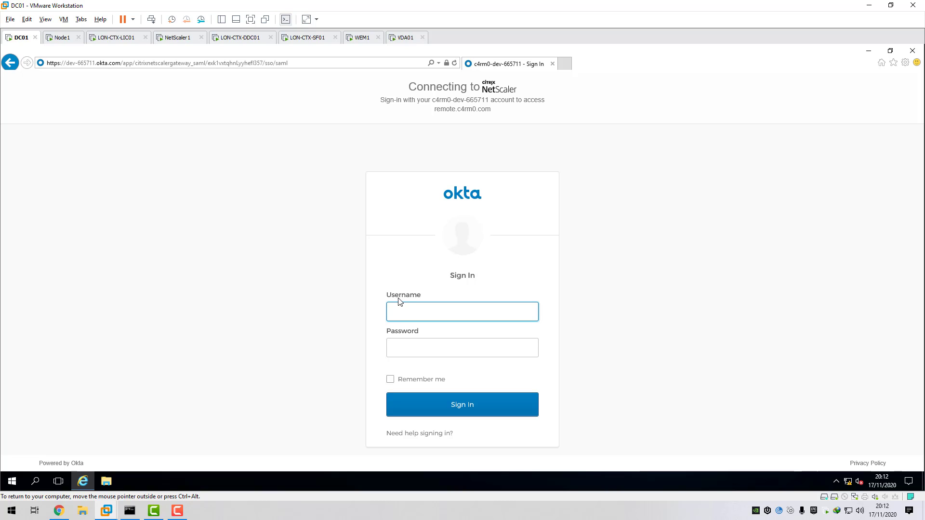
type("johnctest")
key("Tab")
type("••••••")
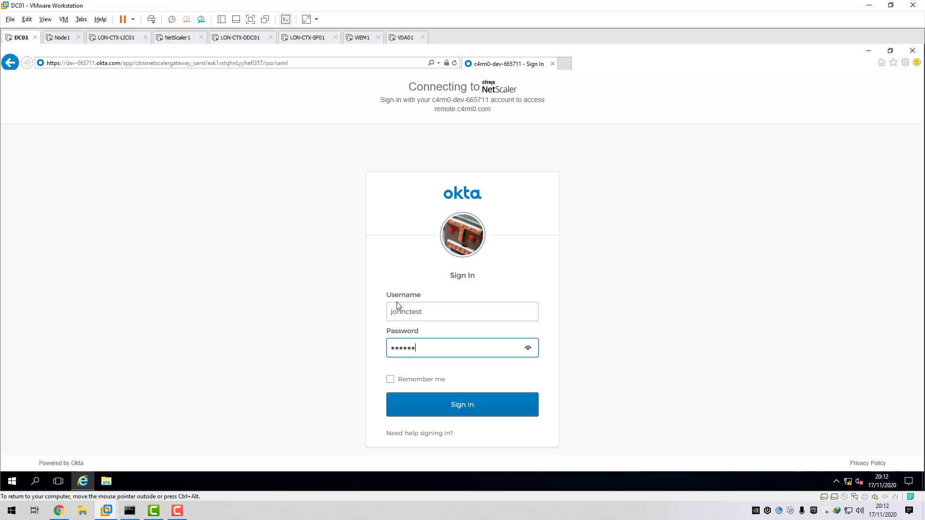
type("•••")
left_click(473, 410)
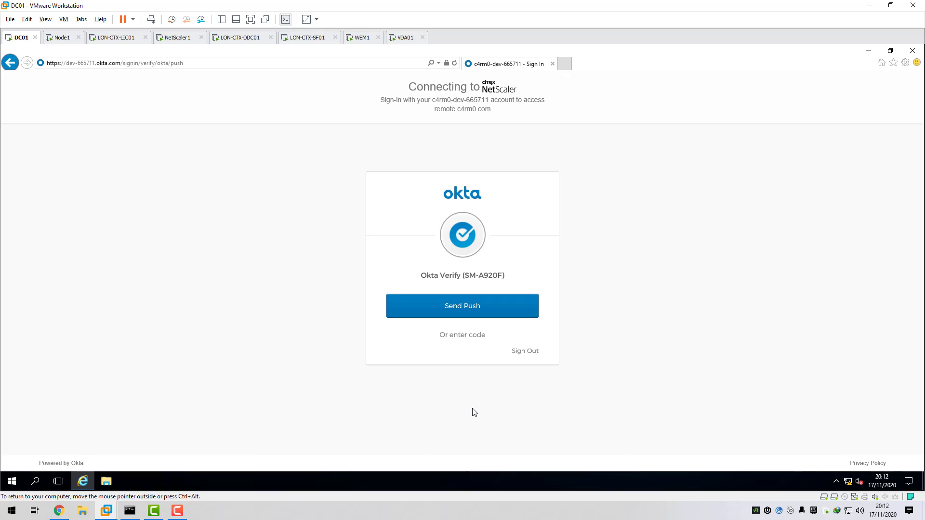
left_click(464, 314)
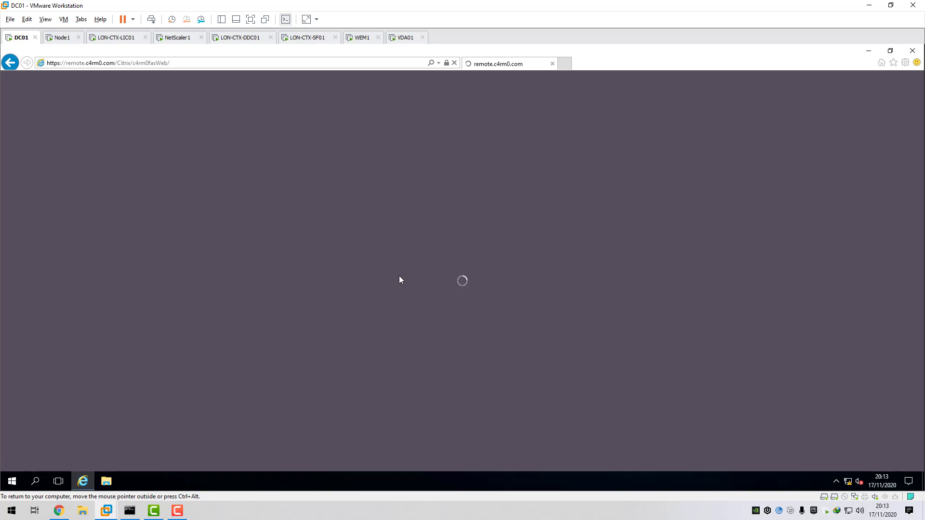
Switch to Chrome and examine the Citrix Gateway ICA policies with their expressions and hit counts
left_click(59, 510)
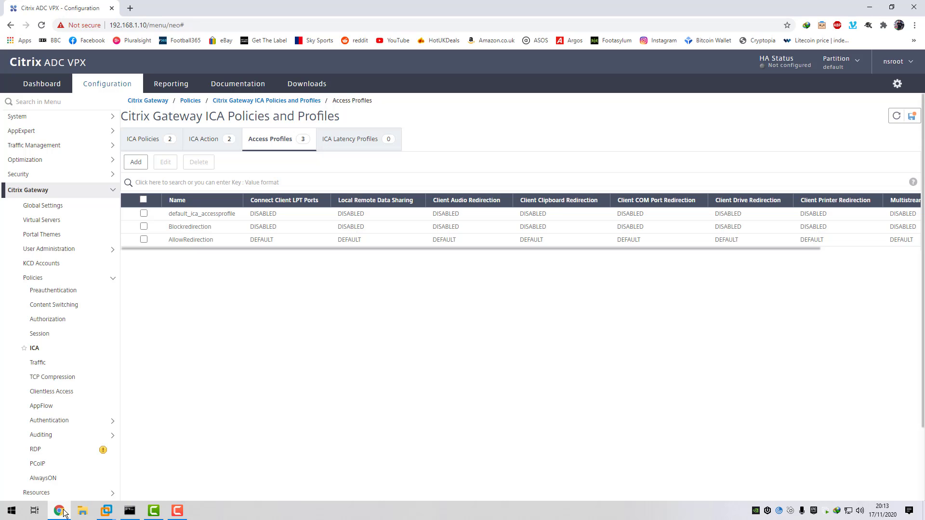
left_click(147, 140)
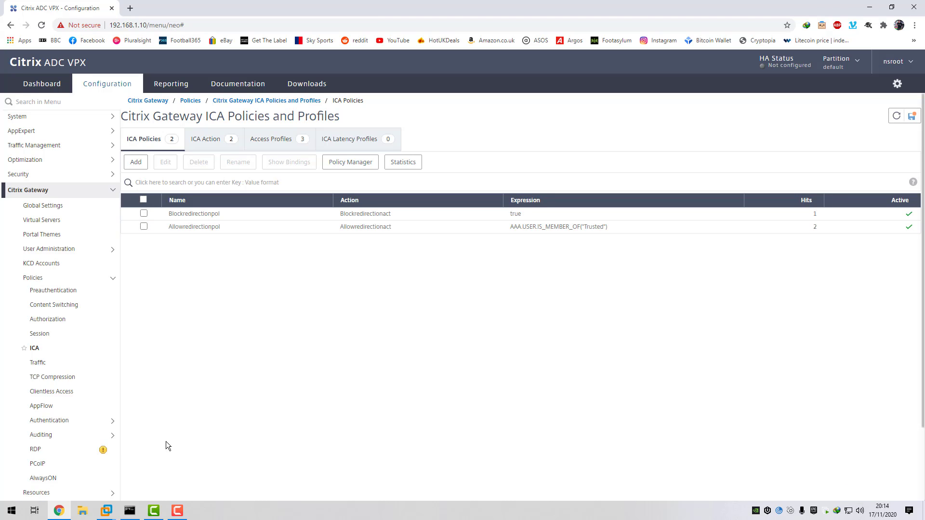
Return to DC01 and launch the 2016 Desktop from StoreFront, granting it read/write access to local files
mouse_move(106, 511)
left_click(76, 470)
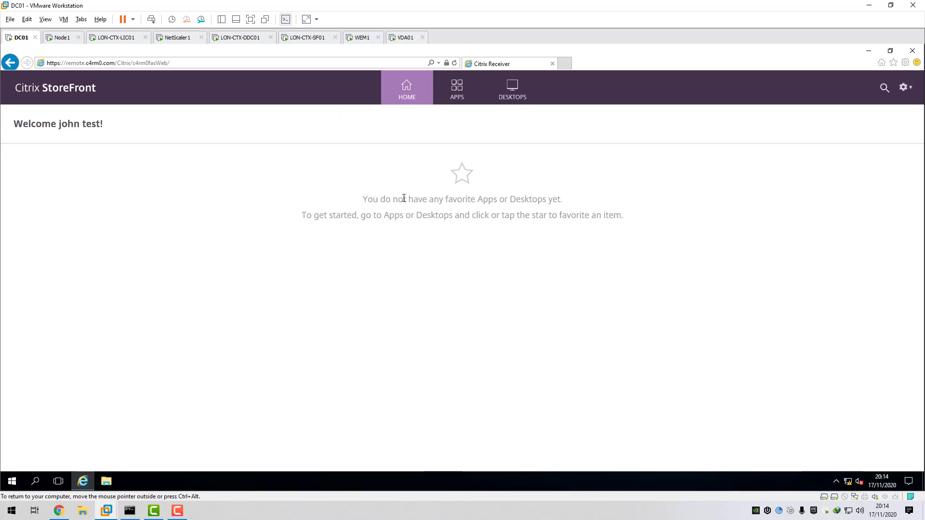
left_click(527, 92)
left_click(54, 195)
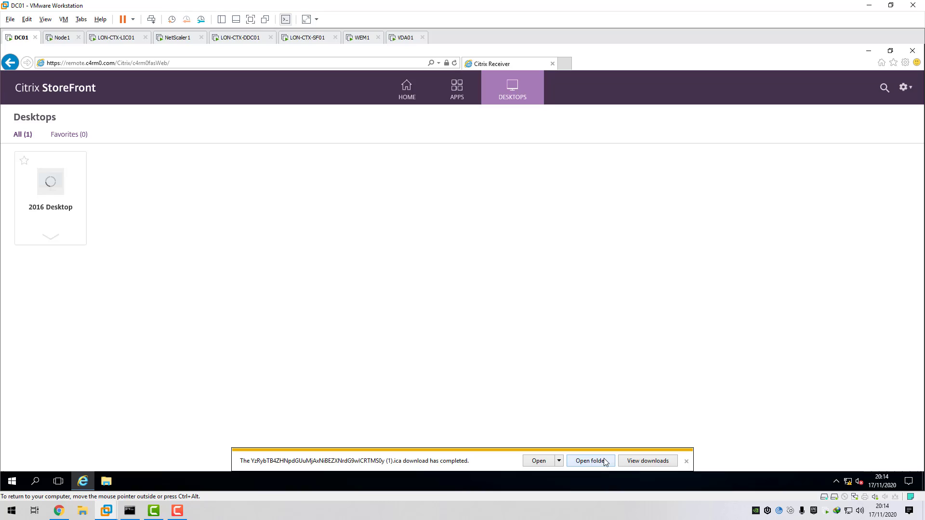
left_click(539, 461)
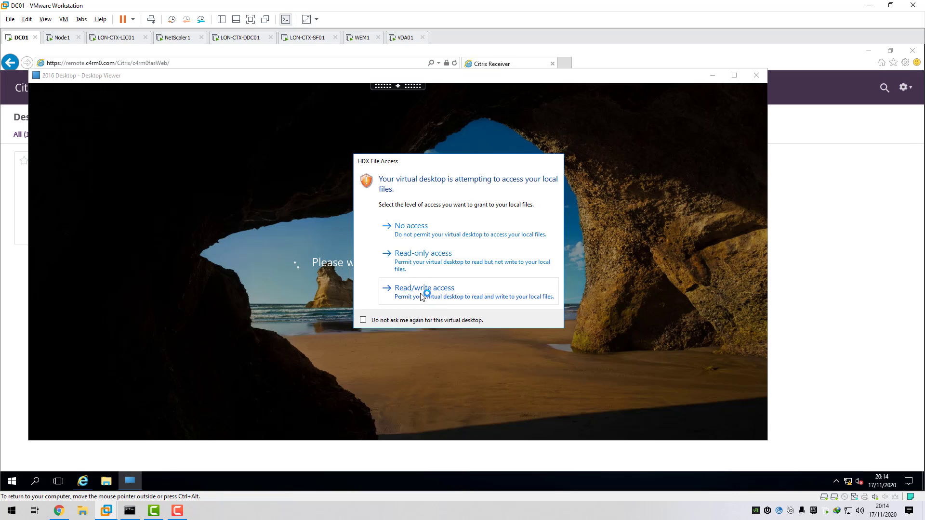
left_click(421, 295)
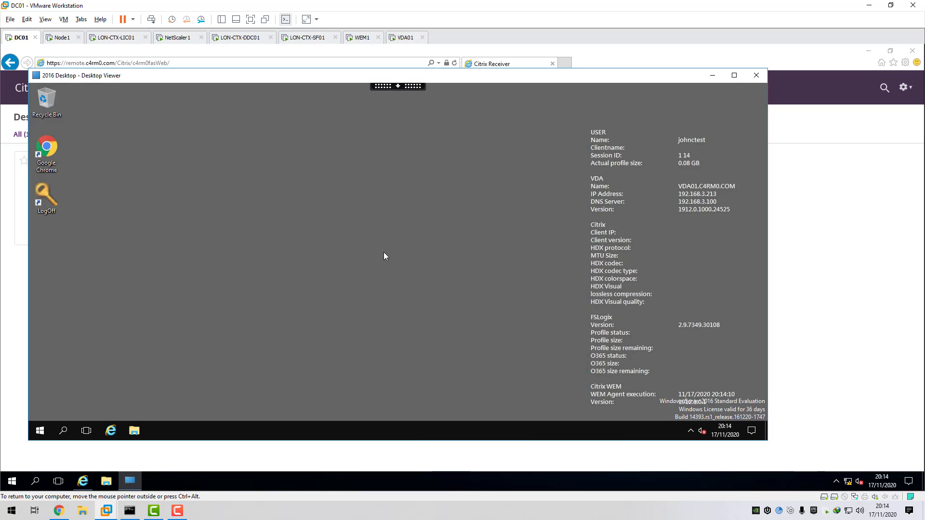
Recheck the hit counts of the ICA policies in Chrome and go back to the DC01 virtual machine
left_click(58, 512)
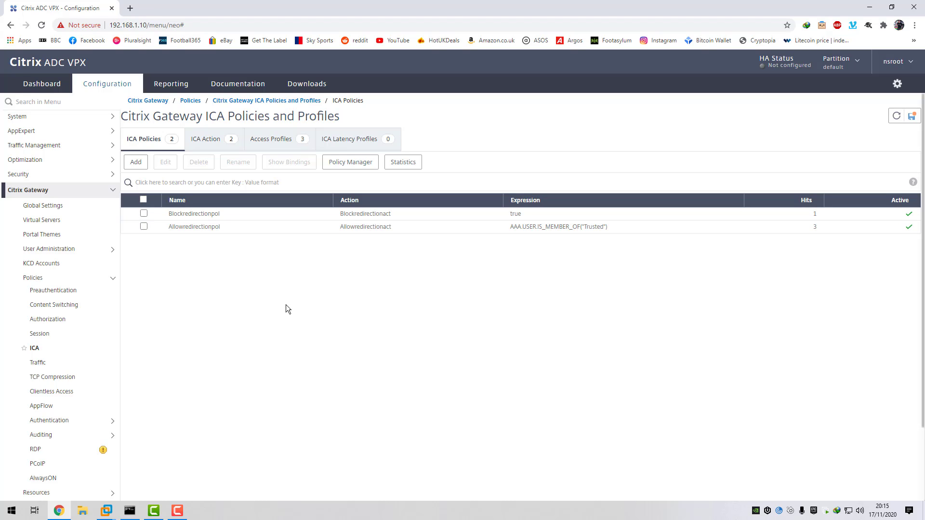
mouse_move(106, 511)
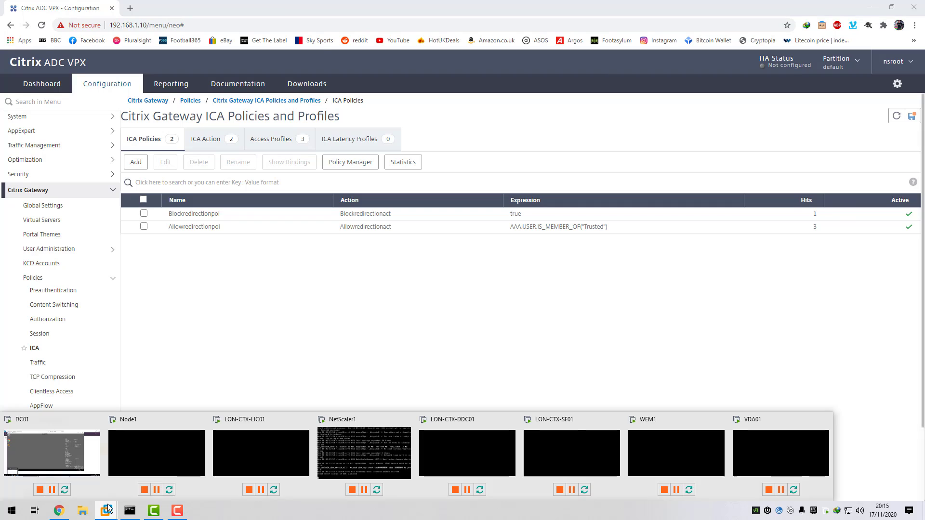
left_click(59, 453)
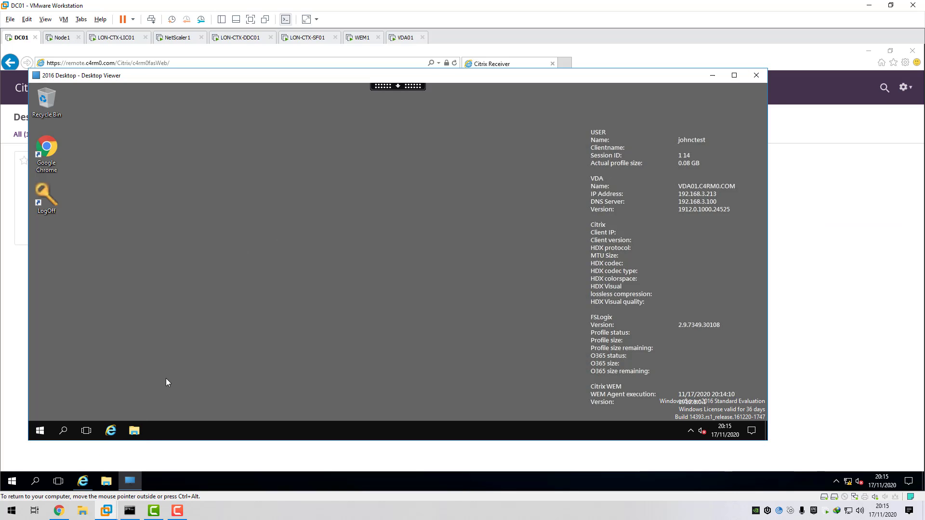
Open This PC in the 2016 Desktop's File Explorer and inspect the redirected C, D and E drives of DC01
left_click(137, 433)
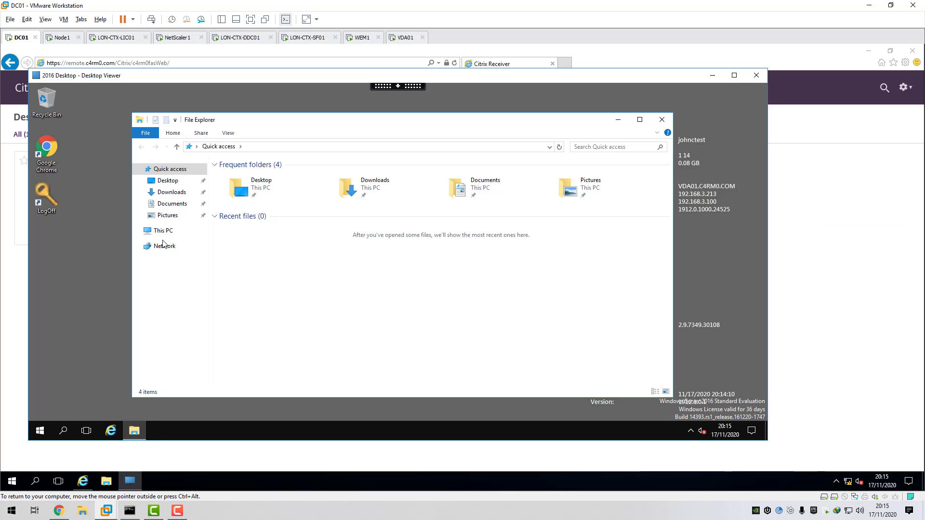
left_click(164, 231)
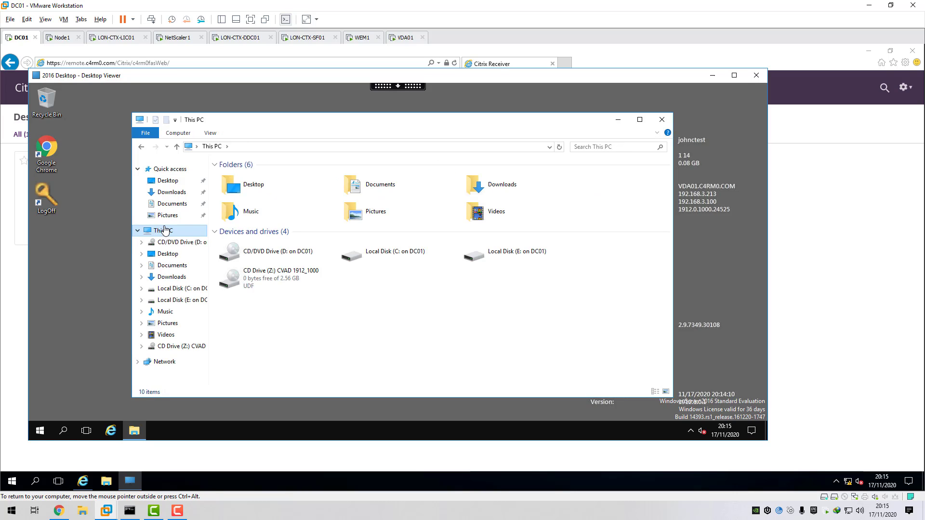
left_click(299, 256)
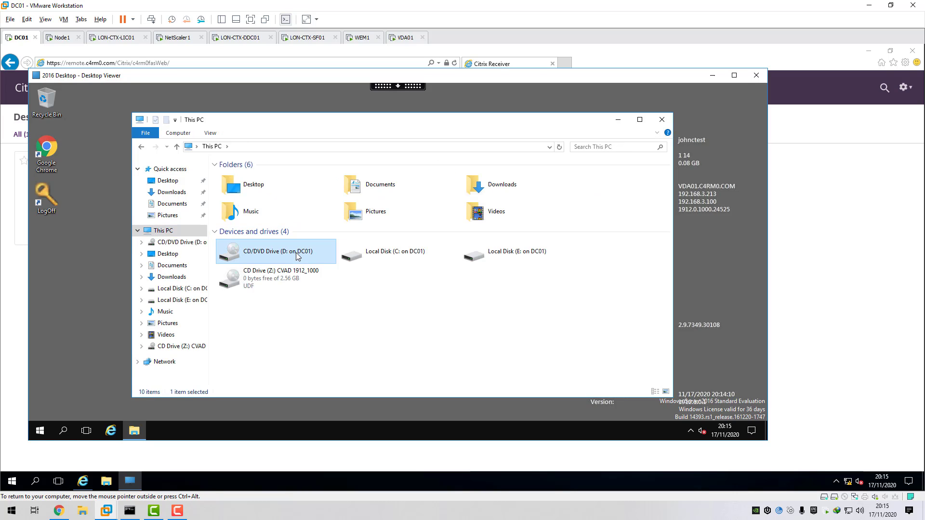
left_click(404, 258)
left_click(501, 256)
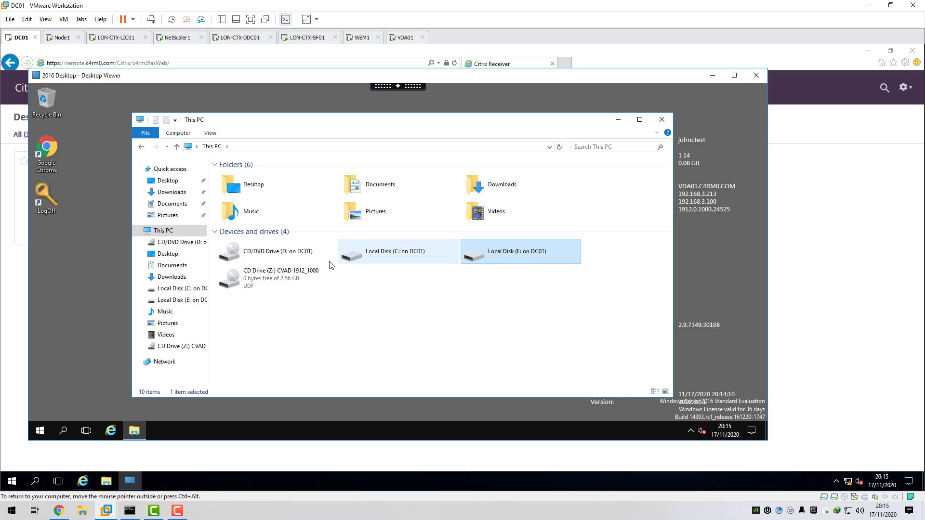
left_click(278, 255)
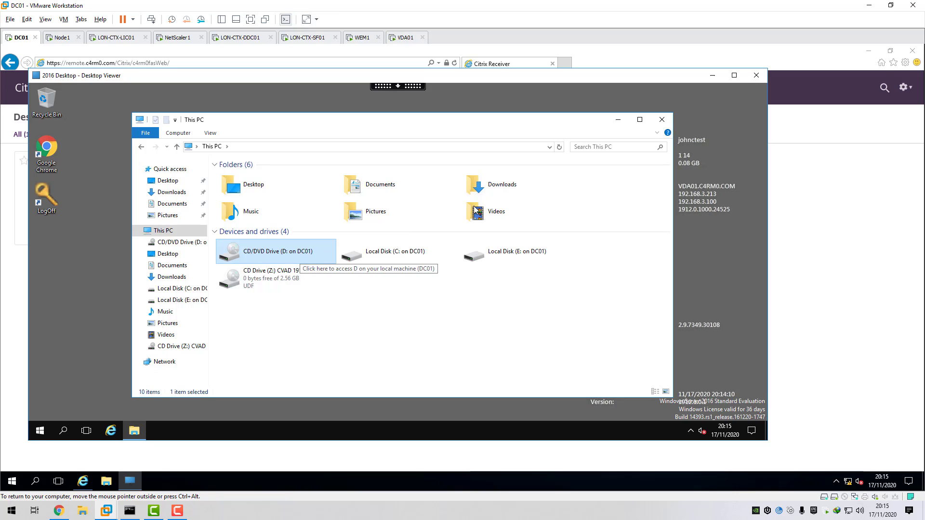
left_click_drag(507, 125, 480, 128)
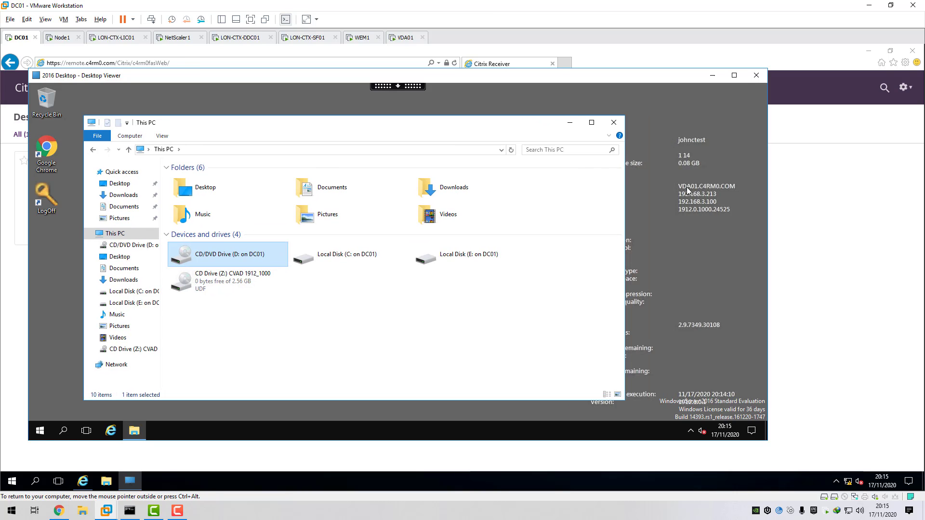
left_click(420, 260)
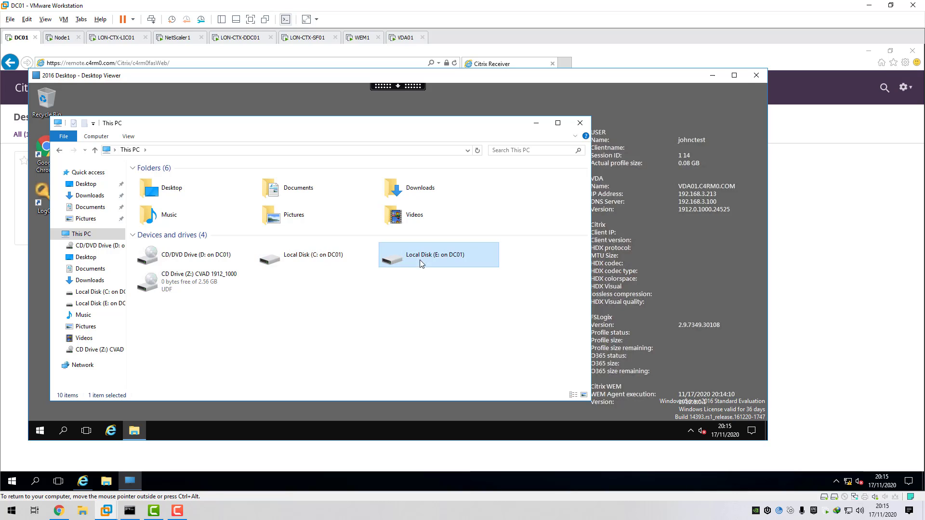
left_click(320, 265)
left_click(208, 261)
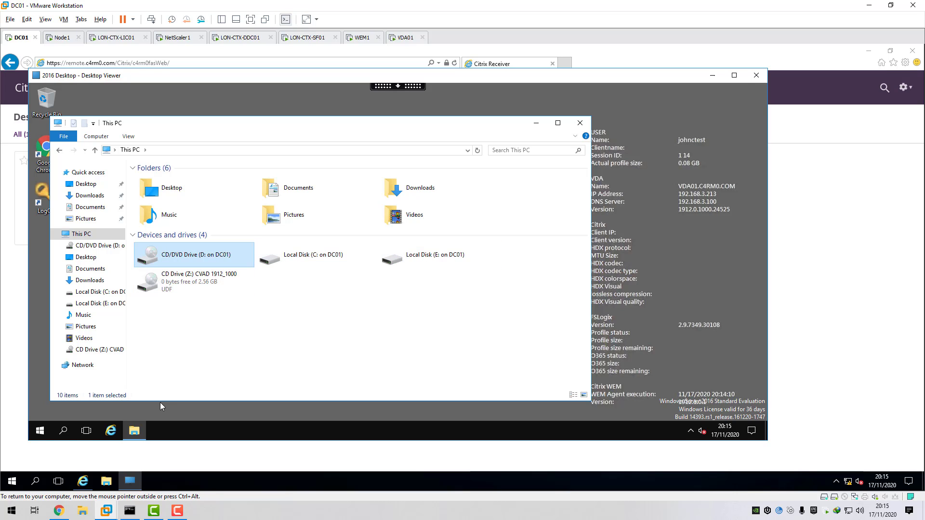
Open Notepad on DC01, write "DC01 copy paste test" and copy the text
left_click(12, 482)
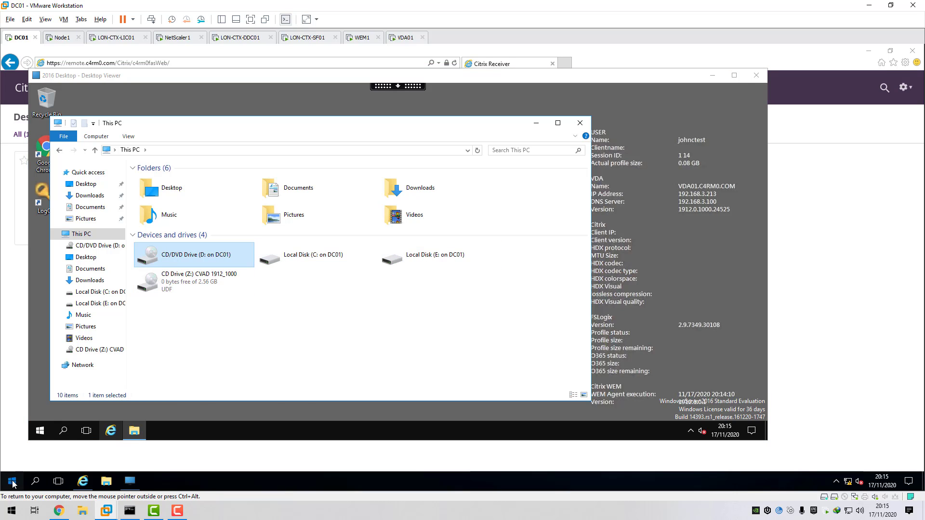
type("notepad")
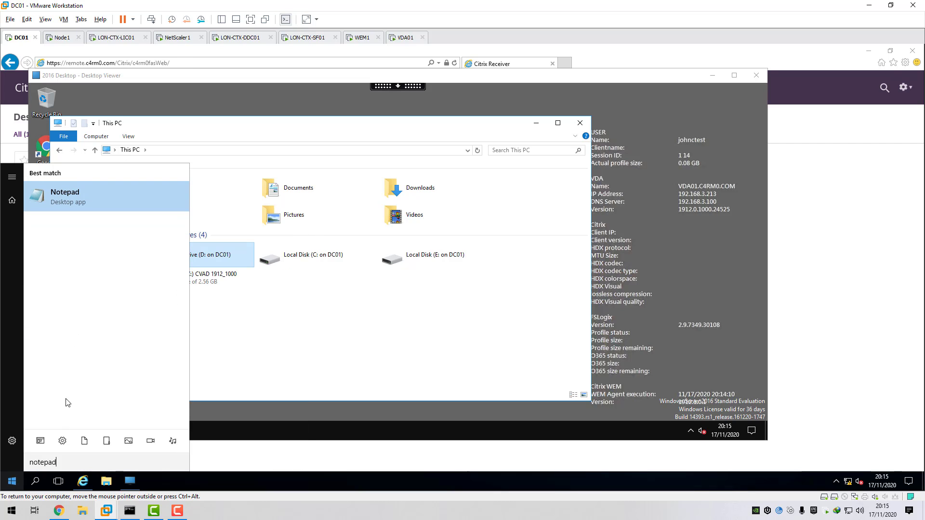
left_click(85, 196)
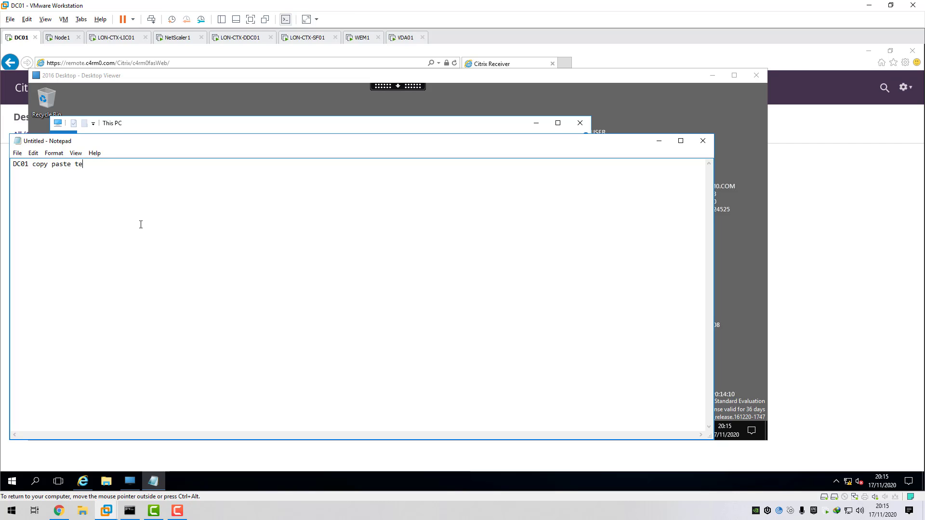
key("ctrl+a")
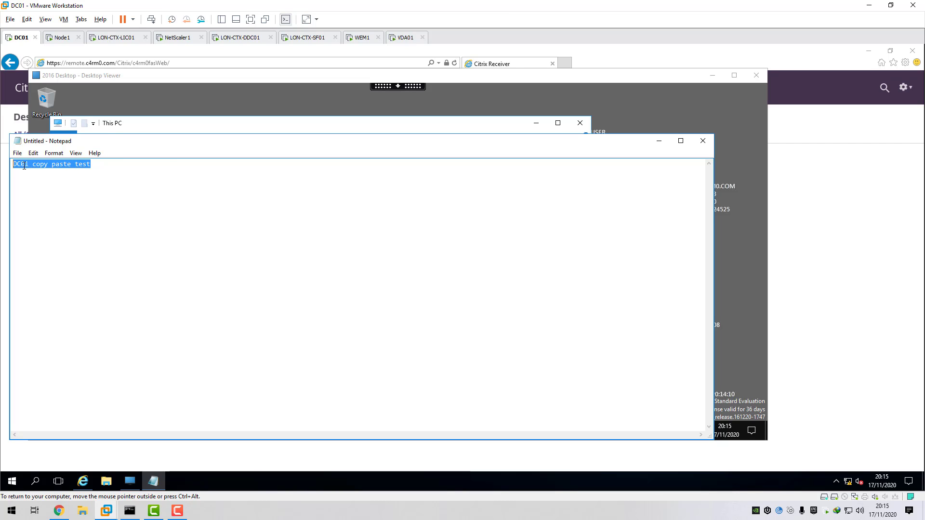
right_click(24, 164)
left_click(48, 198)
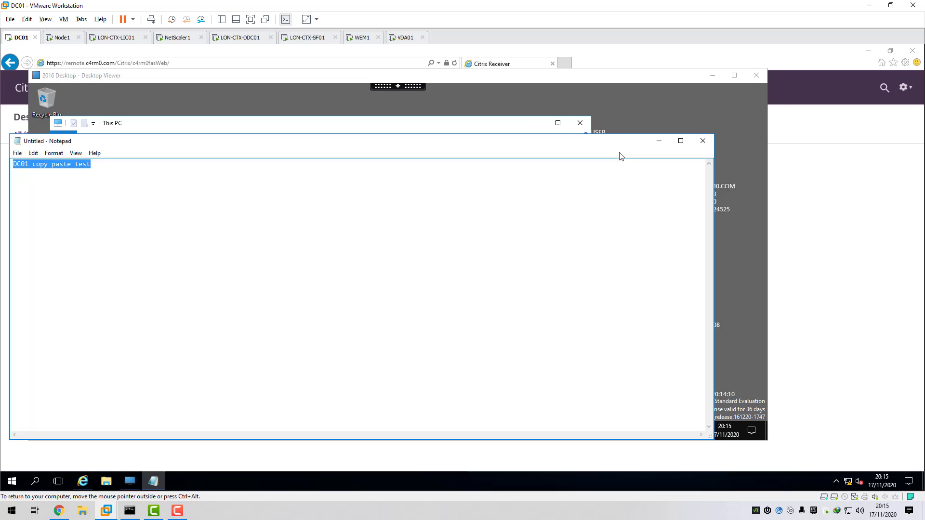
Open Notepad inside the 2016 Desktop, paste the copied text and compare it with DC01's Notepad
left_click(658, 140)
left_click(42, 432)
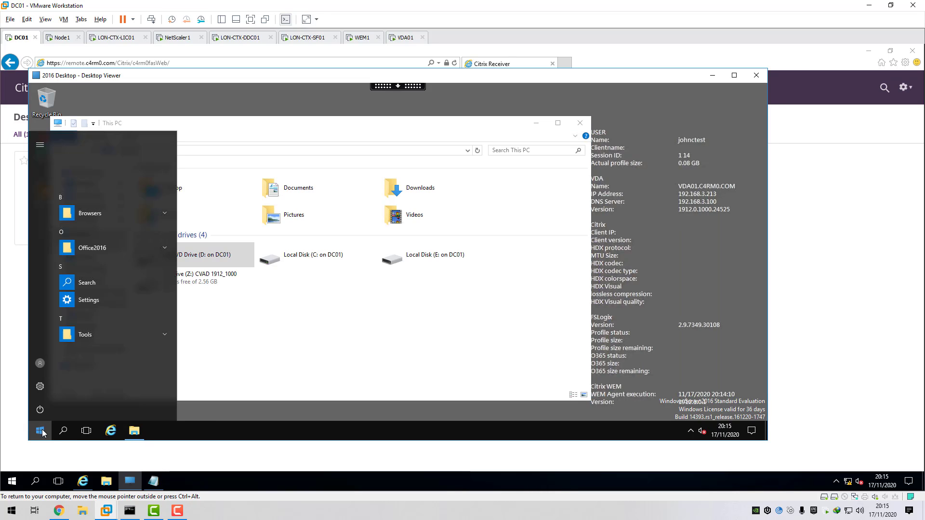
type("notepad")
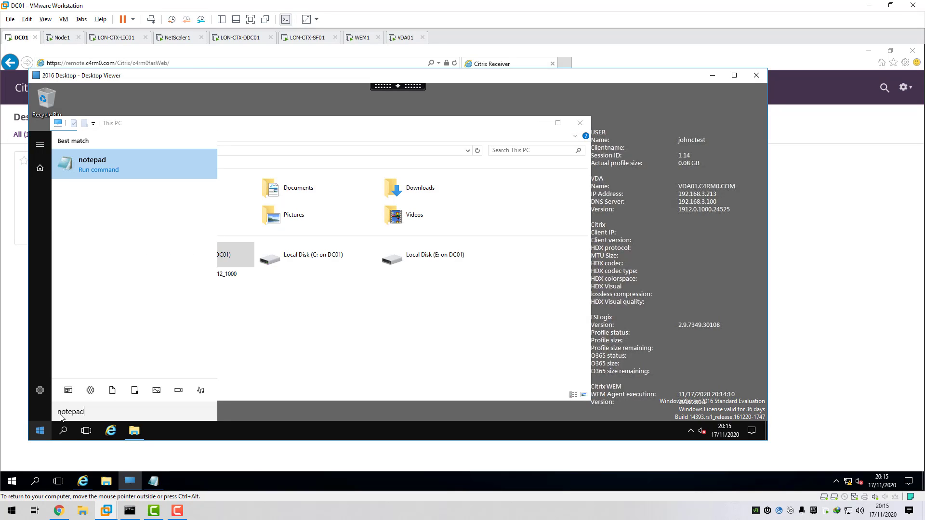
left_click(102, 165)
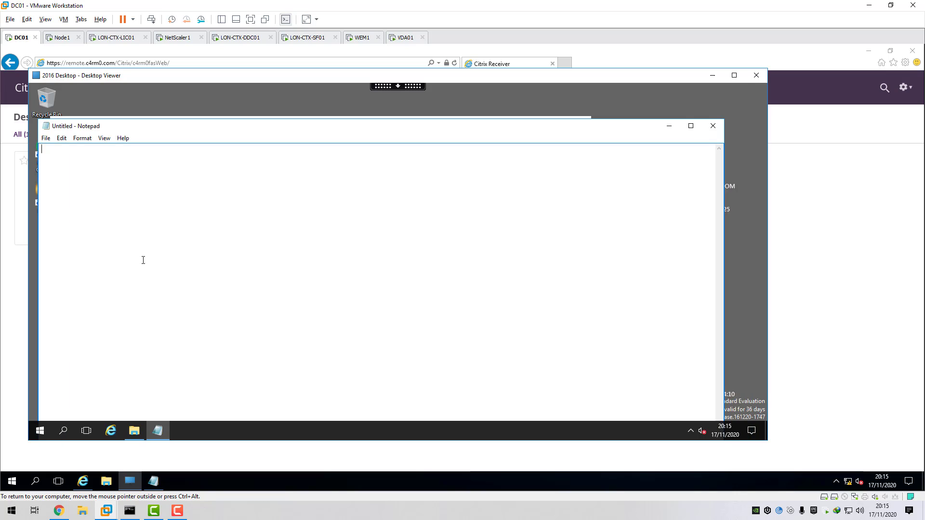
key("ctrl+v")
left_click(153, 482)
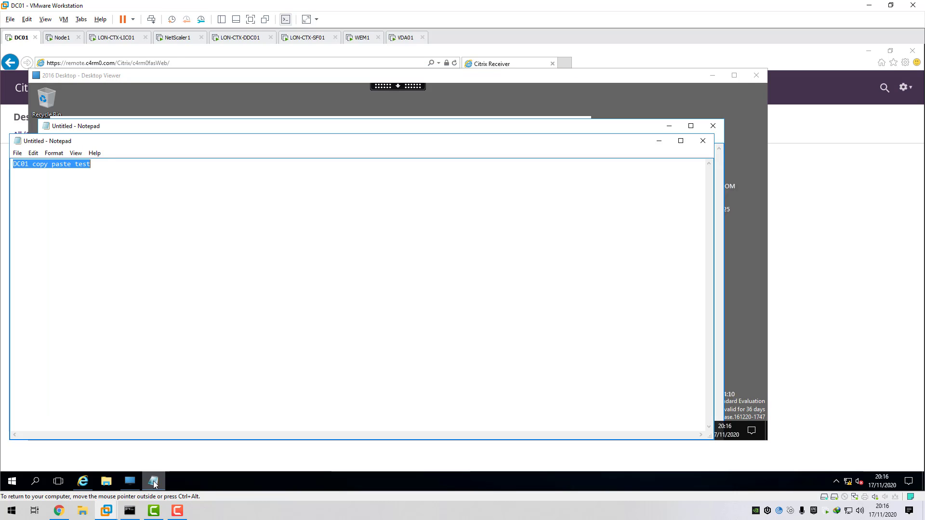
left_click(154, 481)
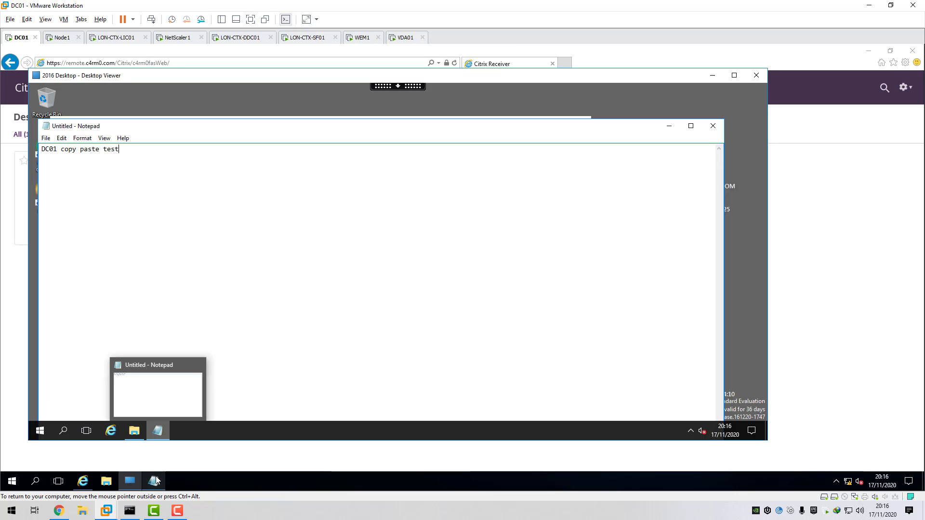
Close File Explorer in the 2016 Desktop and sign out of the session despite the unsaved Notepad text
left_click(669, 125)
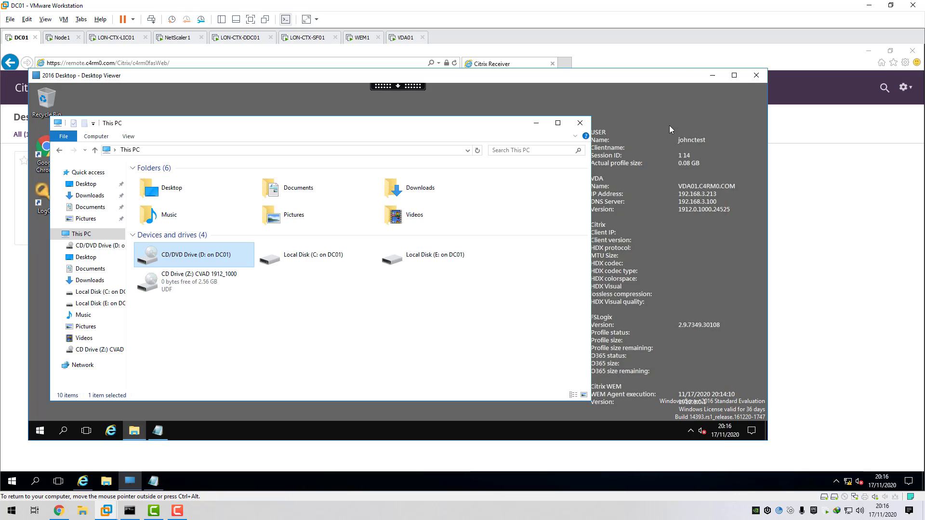
left_click(580, 124)
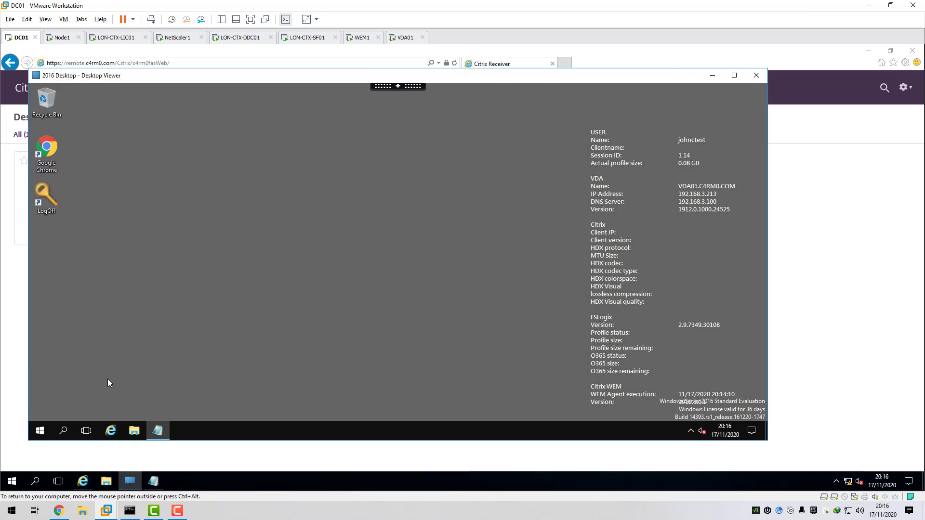
right_click(42, 429)
key("Escape")
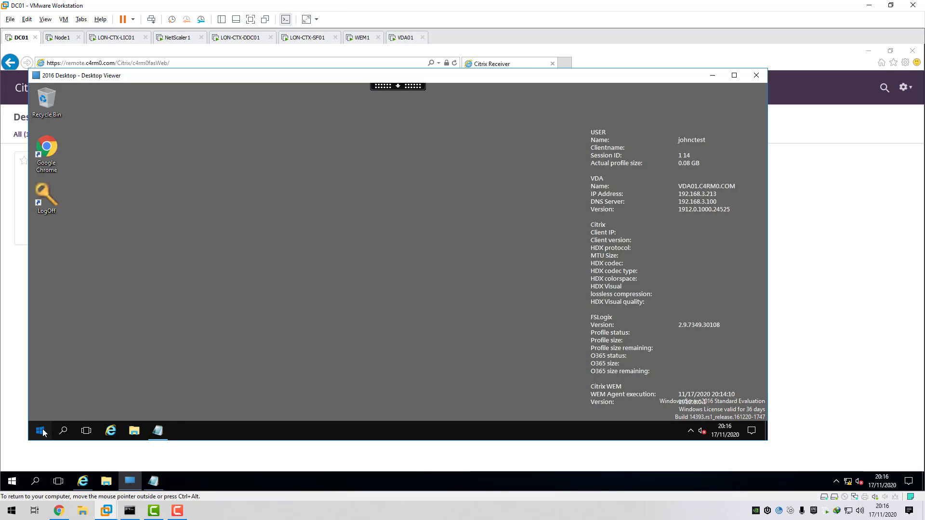
left_click(40, 430)
left_click(41, 430)
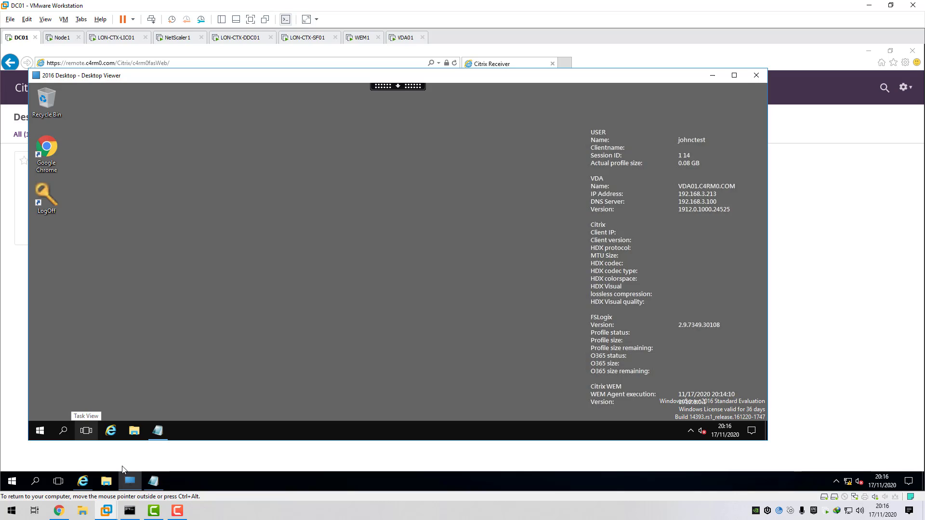
left_click(41, 431)
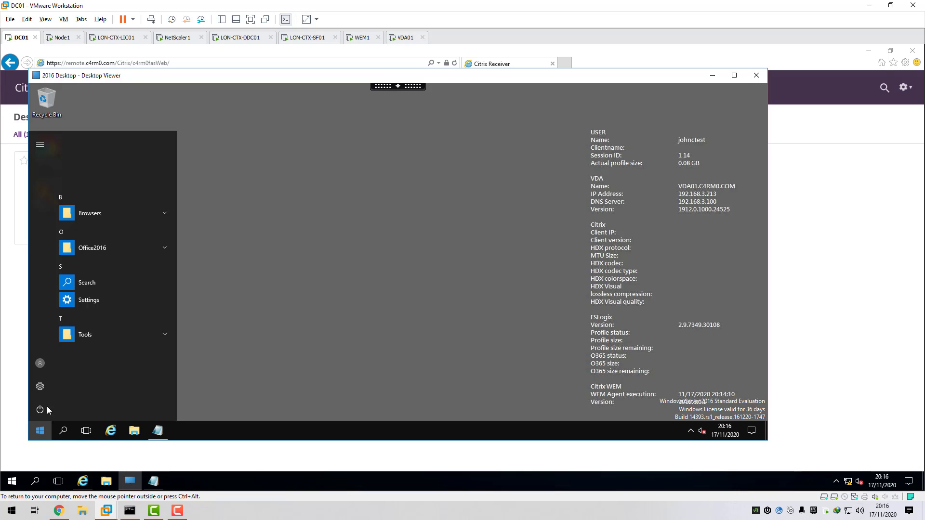
left_click(40, 364)
left_click(49, 338)
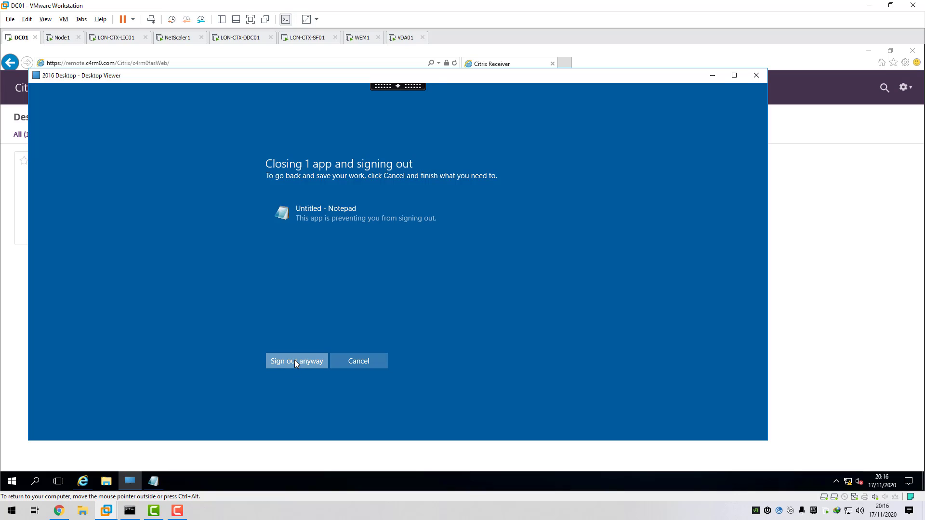
left_click(294, 365)
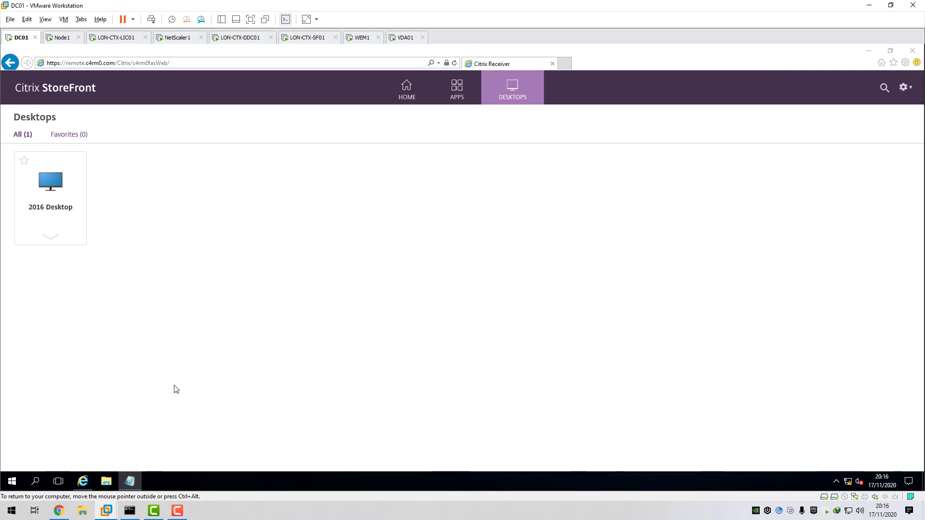
Examine the host PC's system information, including its computer name and workgroup membership, and close the system windows
right_click(11, 511)
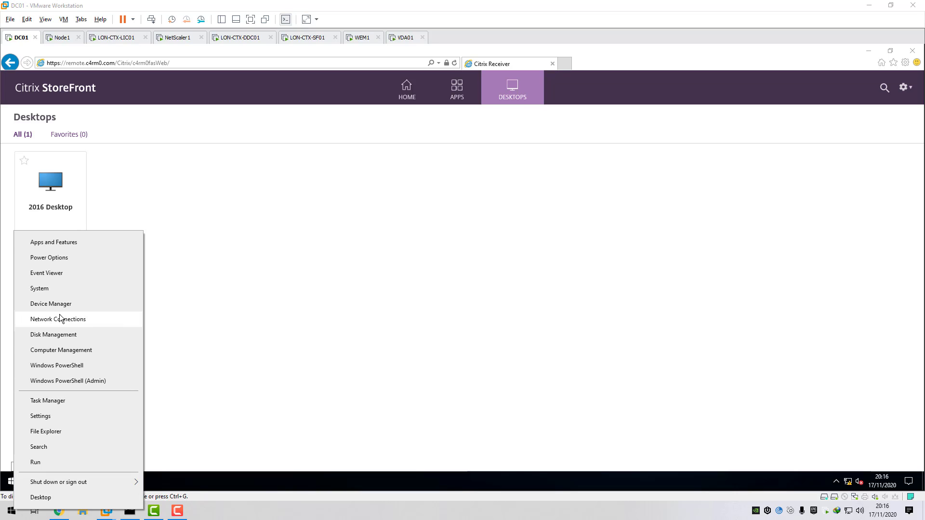
left_click(57, 288)
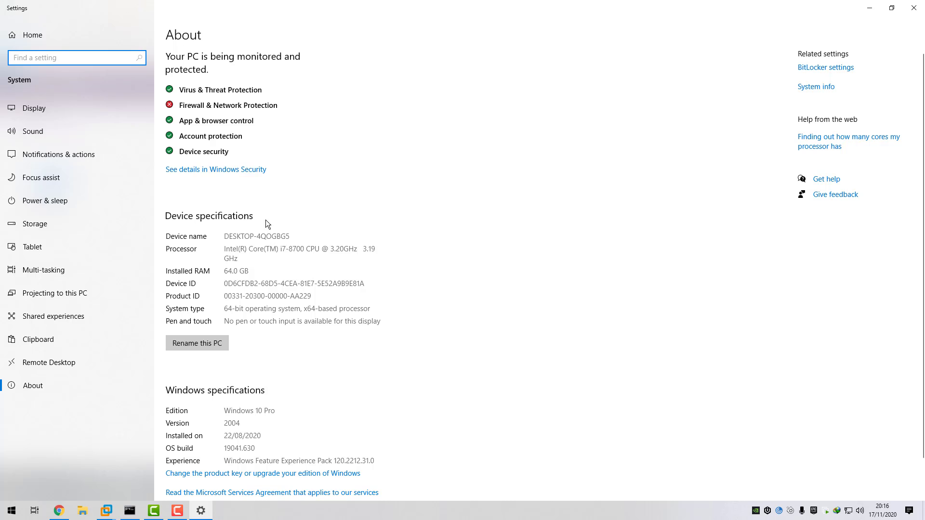
scroll(264, 294, "down", 1)
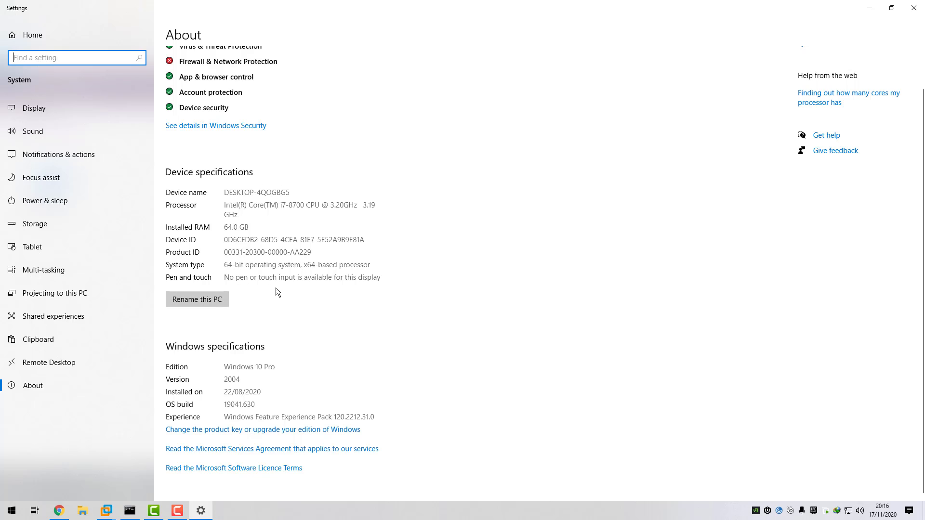
scroll(277, 306, "up", 1)
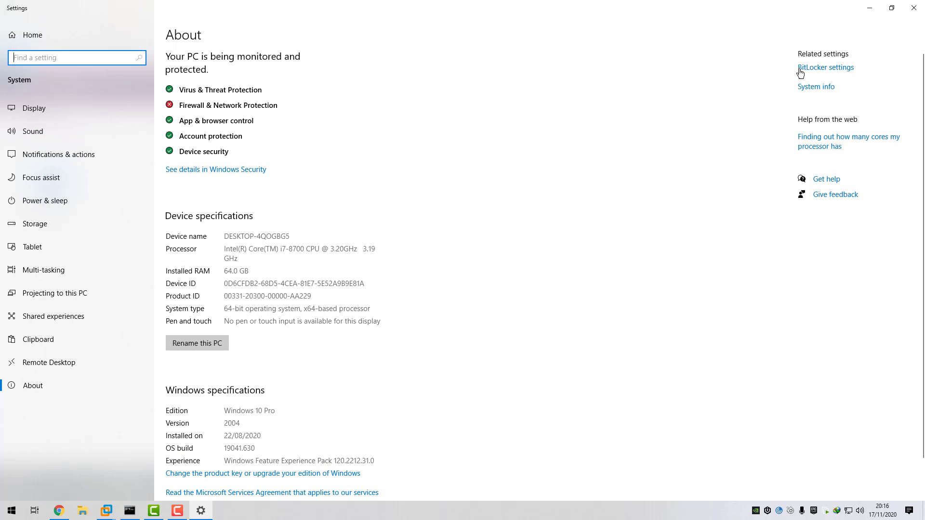
left_click(815, 87)
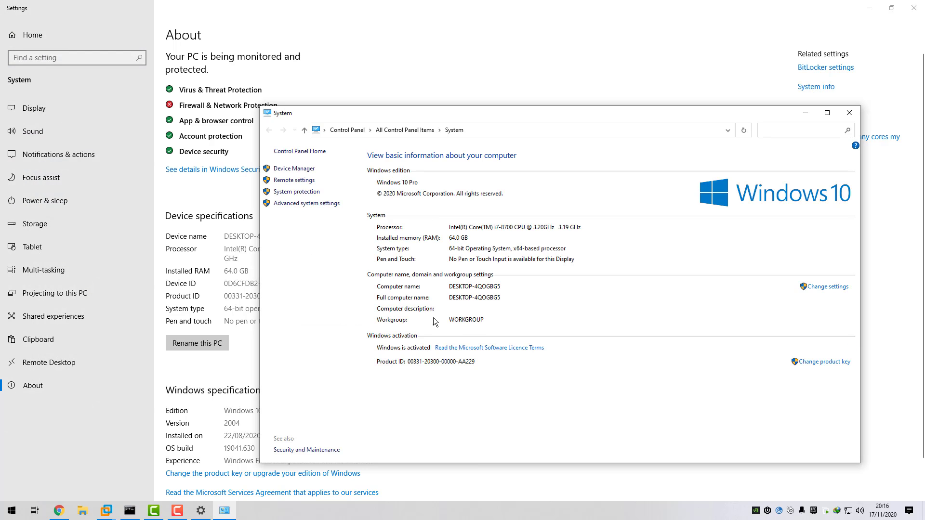
left_click(849, 113)
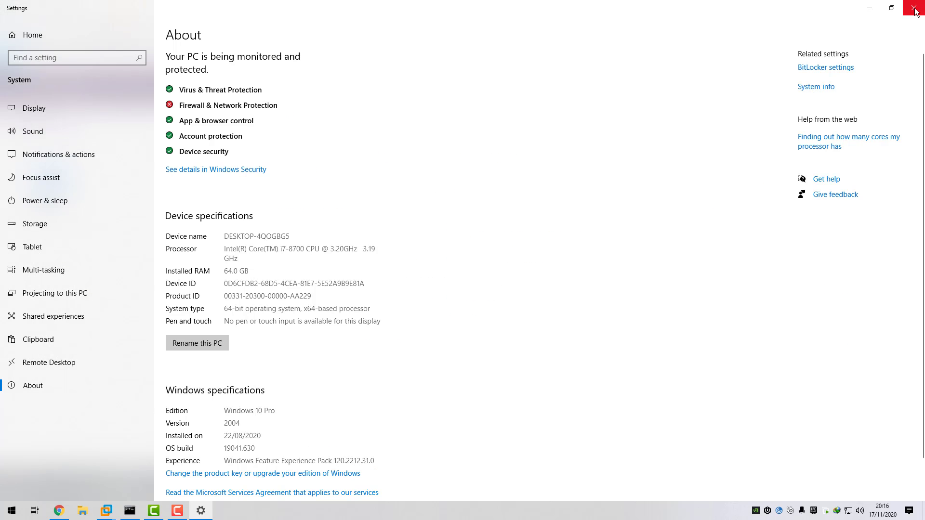
left_click(914, 9)
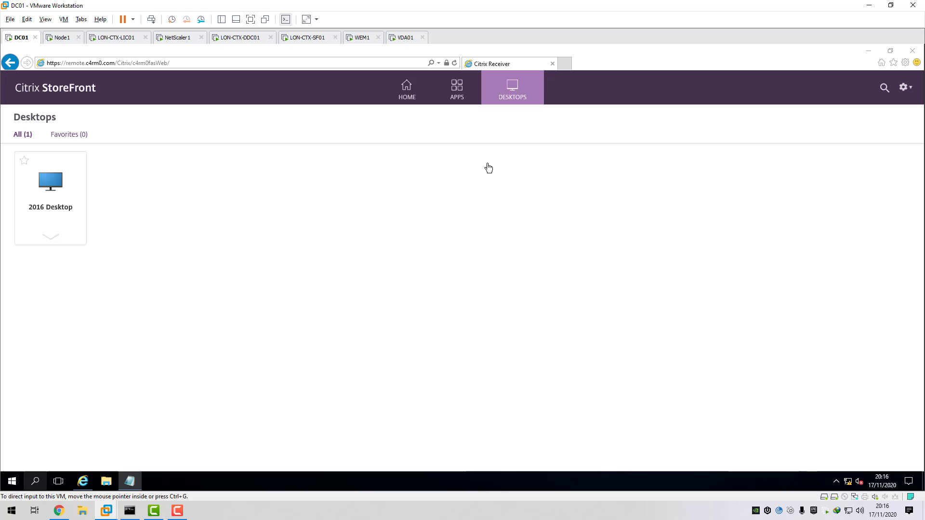
Log off from Citrix StoreFront on DC01 and close its browser
left_click(909, 91)
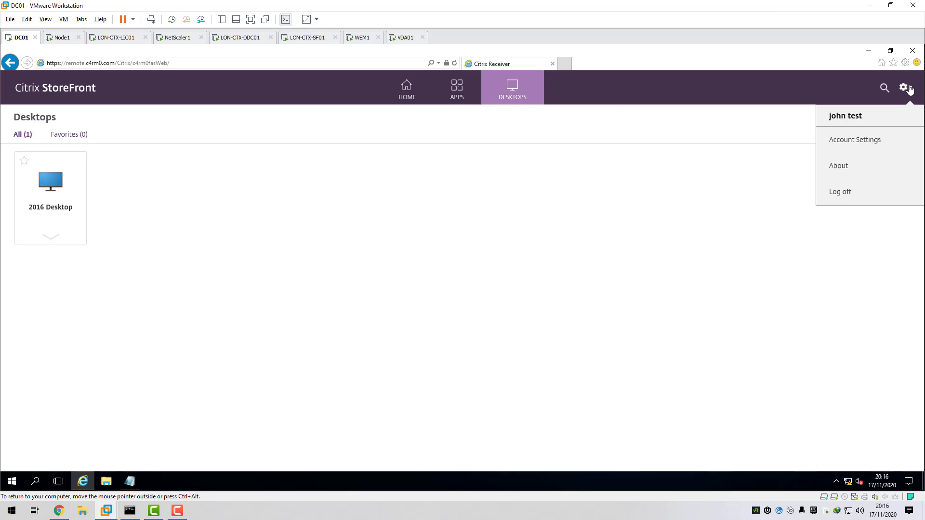
left_click(847, 193)
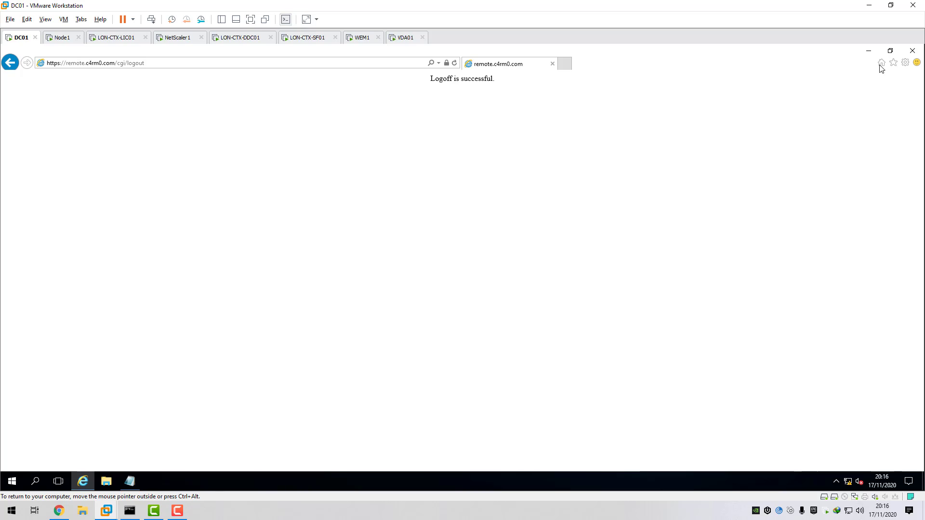
left_click(912, 50)
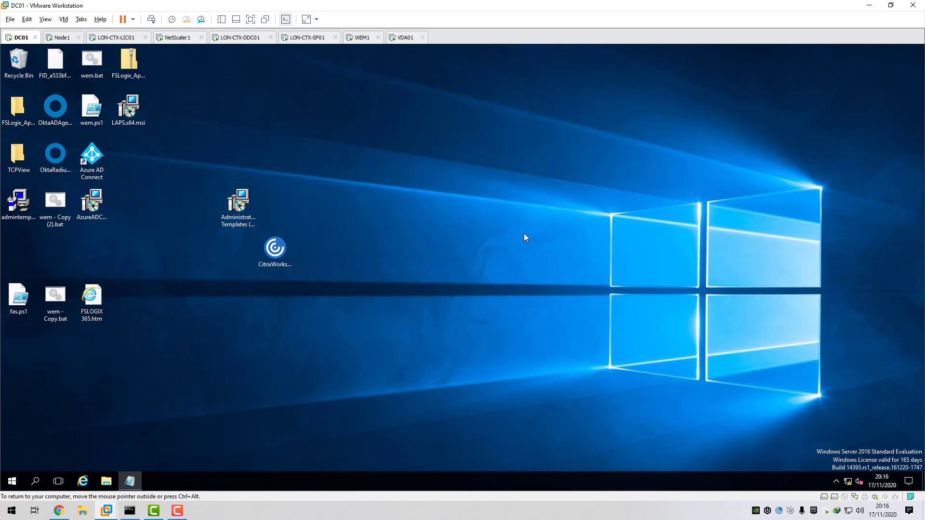
Switch to Chrome on the host, open remote.c4rm0.com in a new window and run the endpoint analysis scan
left_click(59, 512)
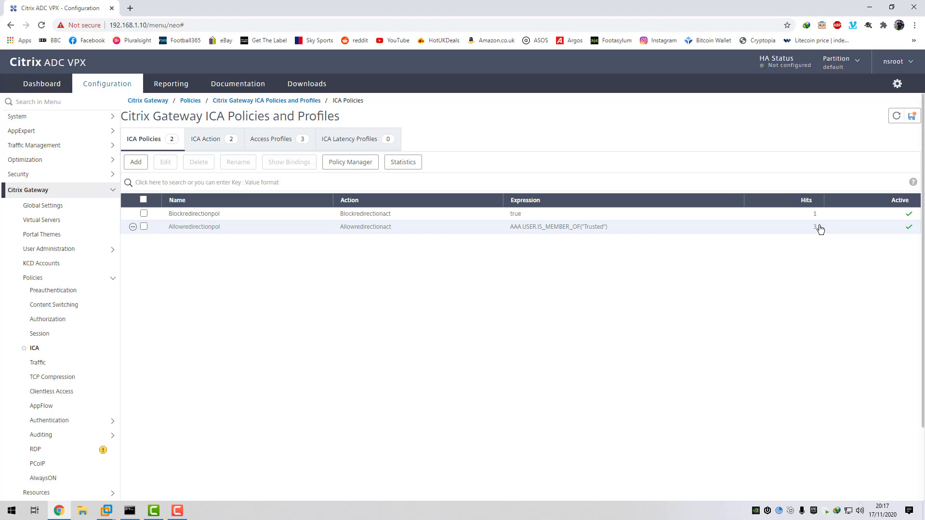
right_click(59, 511)
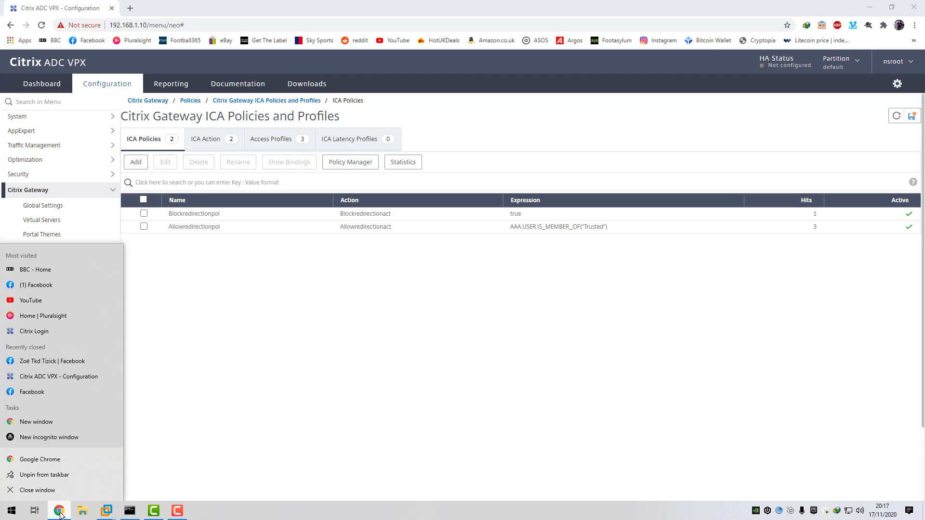
left_click(29, 458)
type("remote")
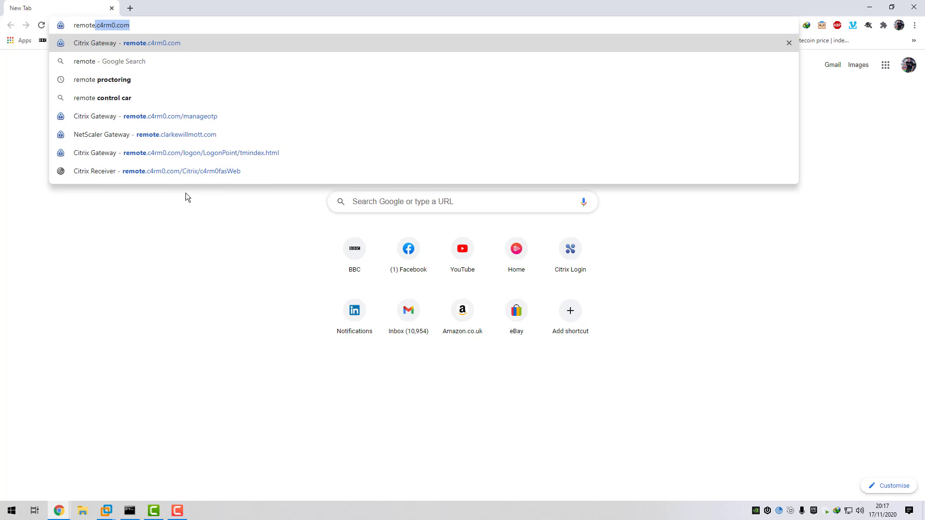
key("Return")
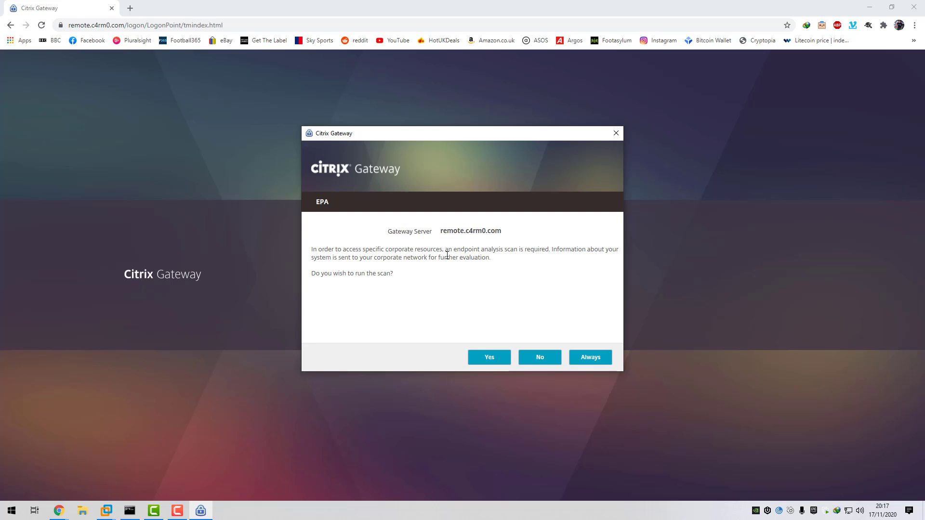
left_click(490, 359)
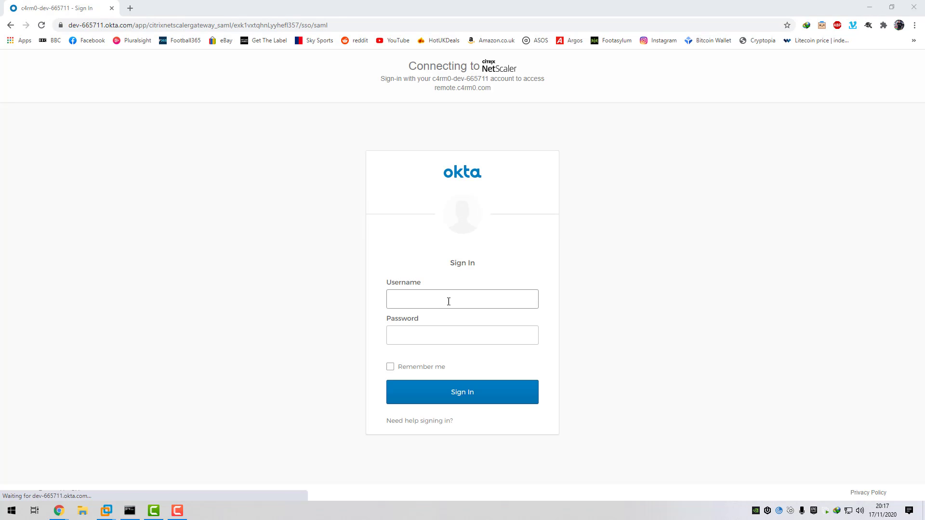
Sign in to Okta with the test account's username and password
left_click(430, 297)
type("johnctest")
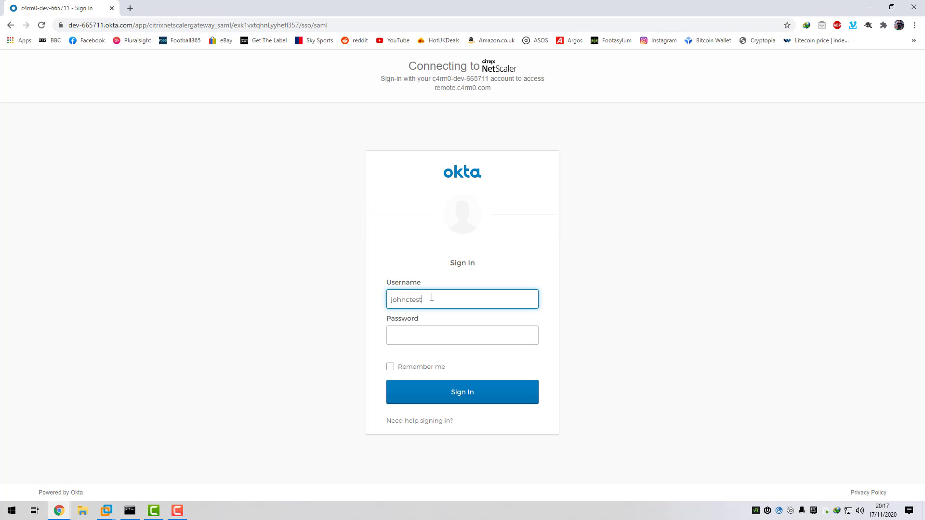
key("Tab")
type("••••••••")
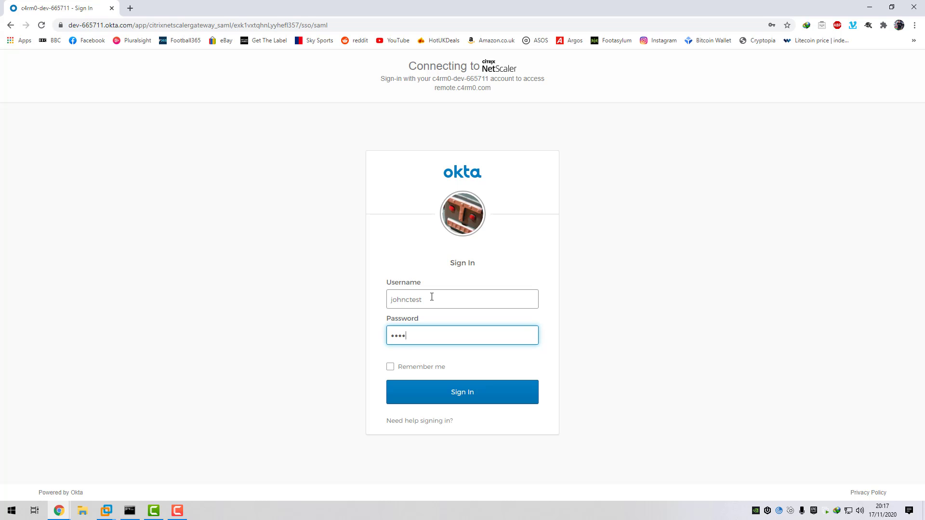
type("•")
left_click(474, 393)
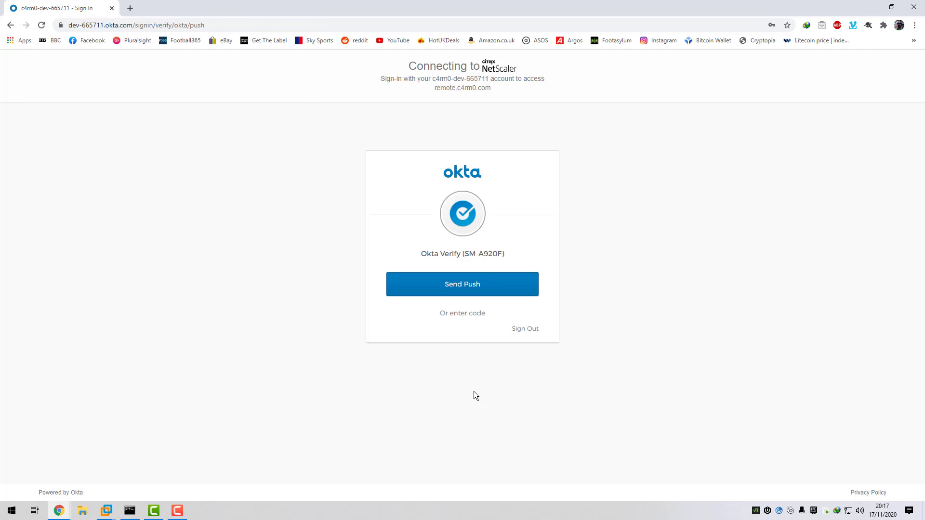
Complete the Okta Verify push sign-in, launch the 2016 Desktop from StoreFront and permit it to use attached devices
left_click(462, 283)
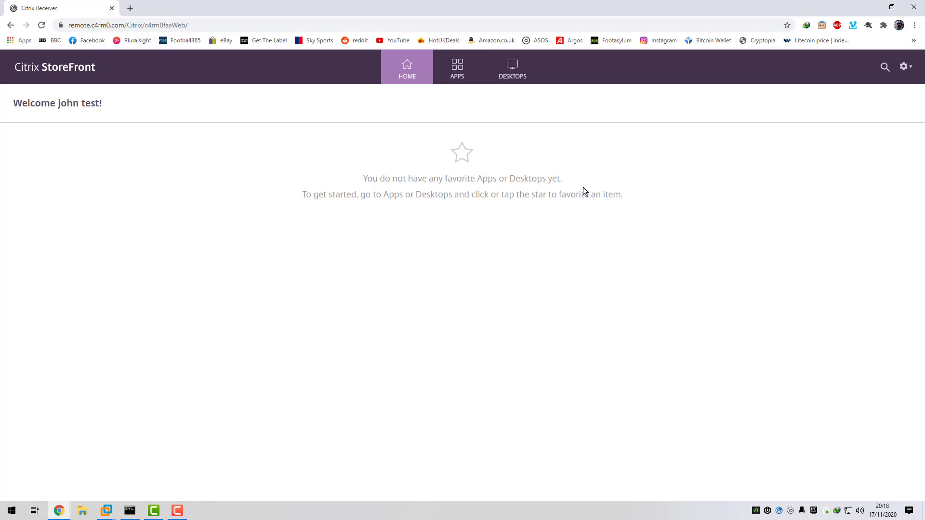
left_click(512, 68)
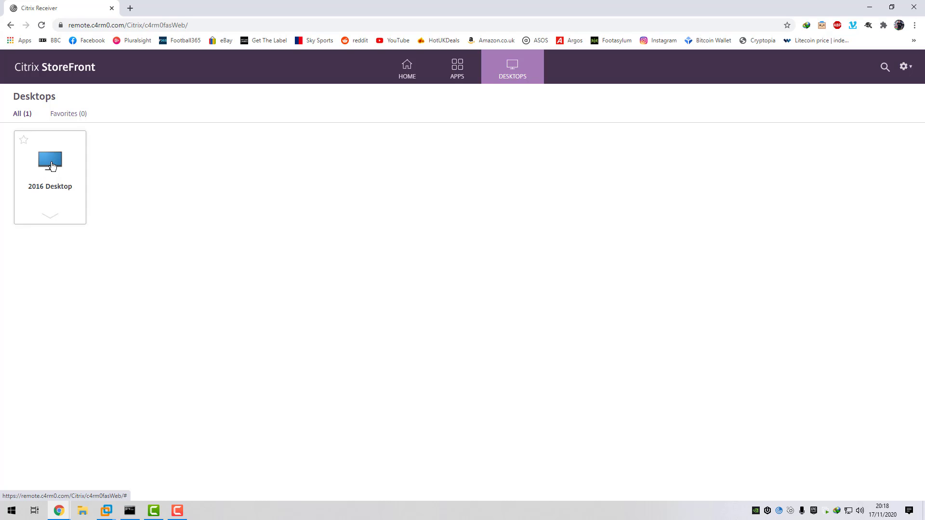
left_click(51, 163)
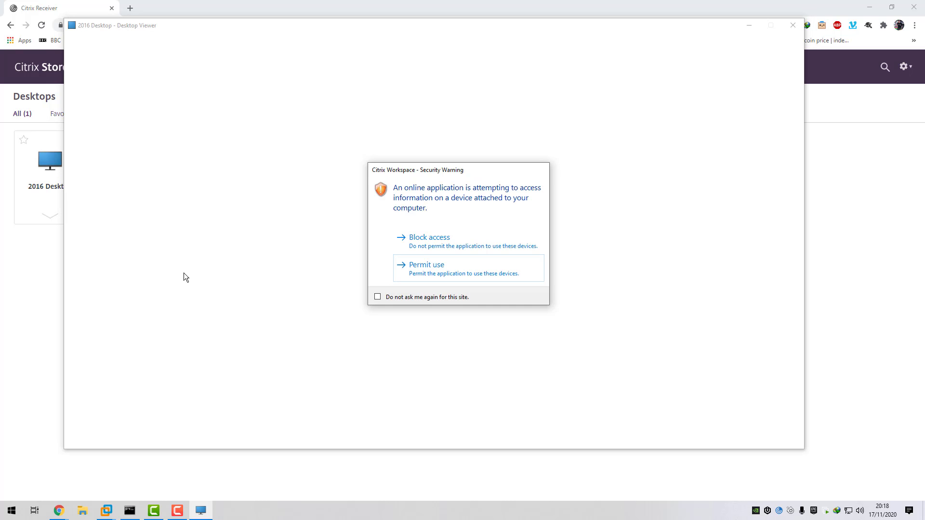
left_click(427, 268)
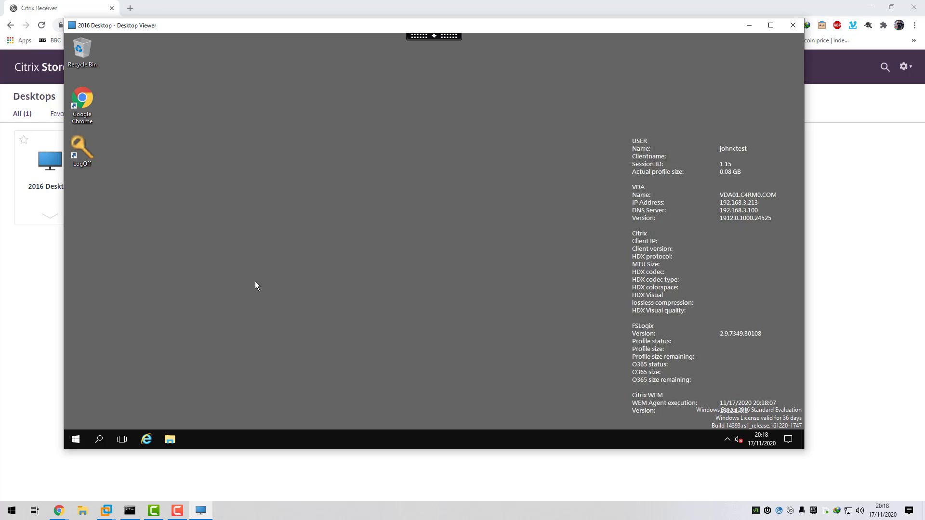
Switch to the Citrix ADC console in Chrome and refresh the ICA policies list to check the hit counts
left_click(59, 510)
left_click(54, 485)
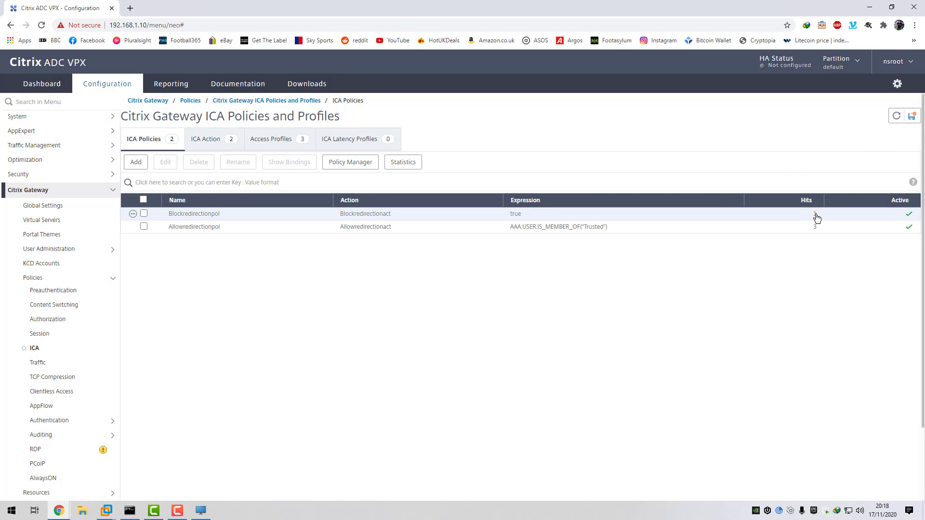
left_click(896, 118)
Review the redirection settings of the Blockredirection ICA access profile and return to the profile list without changes
left_click(282, 139)
left_click(145, 228)
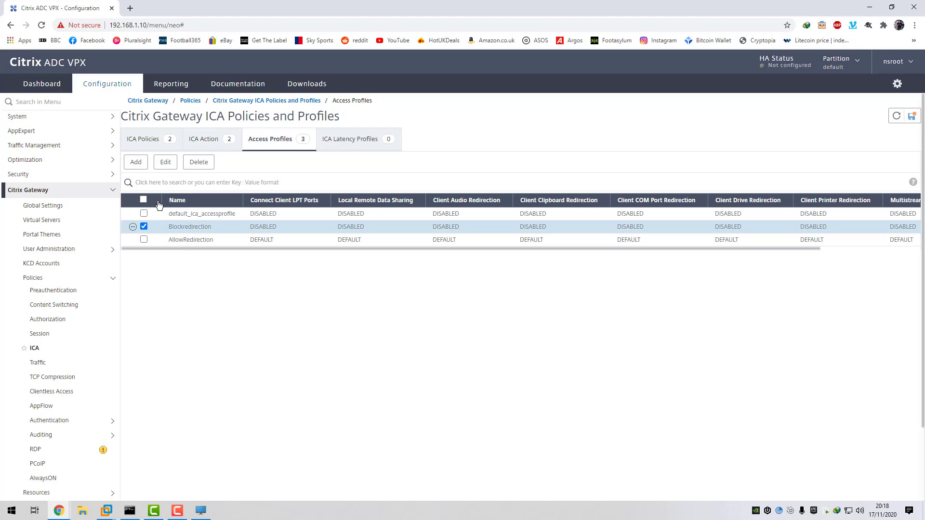
left_click(165, 161)
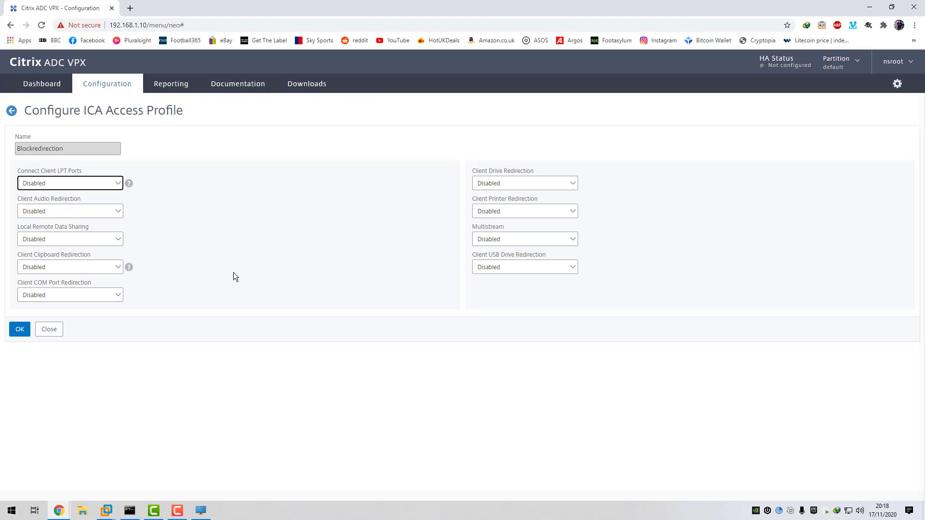
left_click(14, 113)
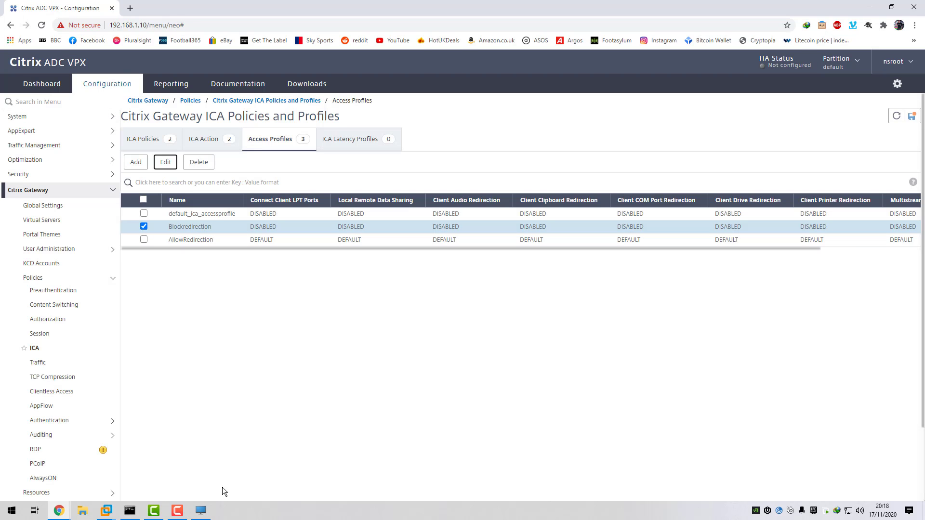
Switch to the 2016 Desktop session and check This PC for redirected client drives
left_click(200, 511)
left_click(171, 439)
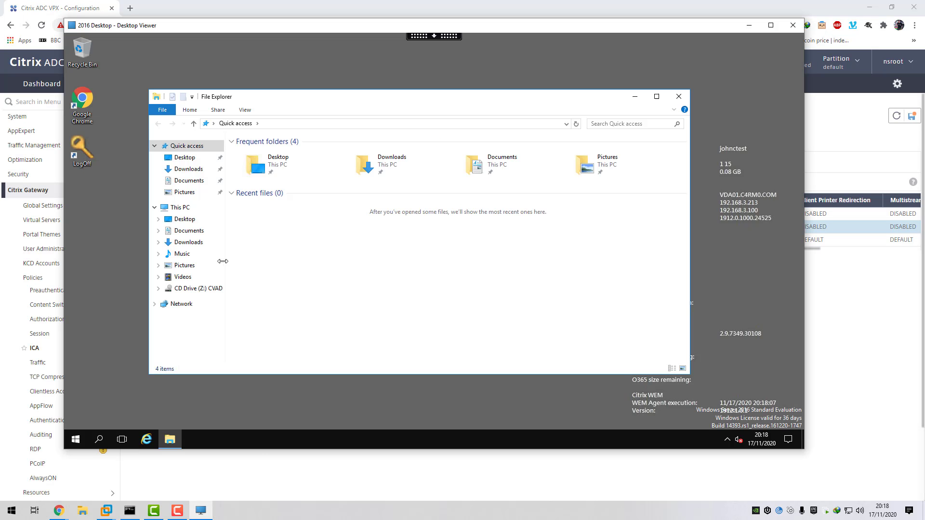
left_click(179, 207)
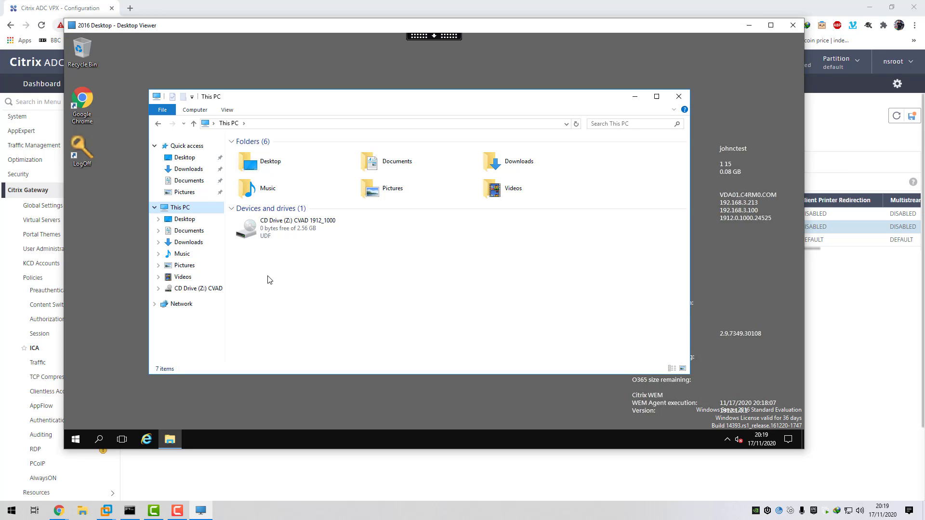
Open Notepad in the 2016 Desktop session and another Notepad on the host PC
left_click(76, 438)
type("notepad")
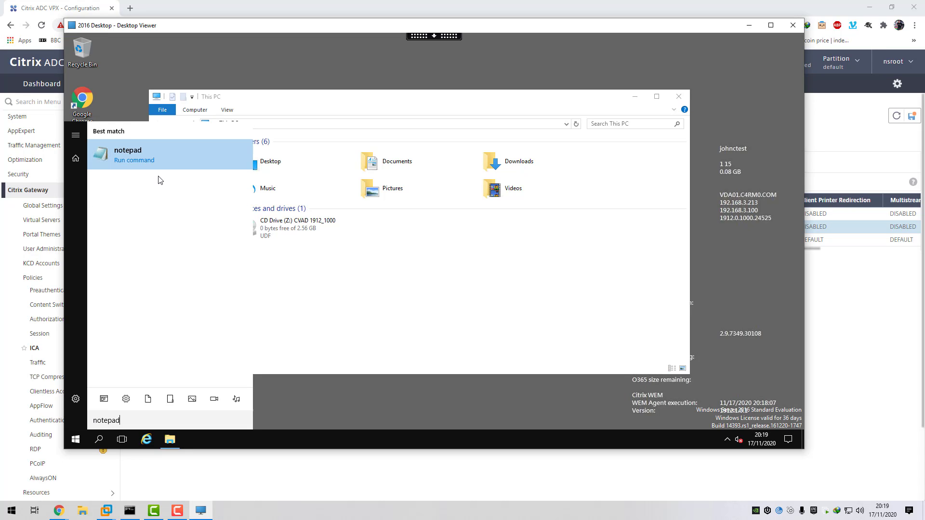
key("Return")
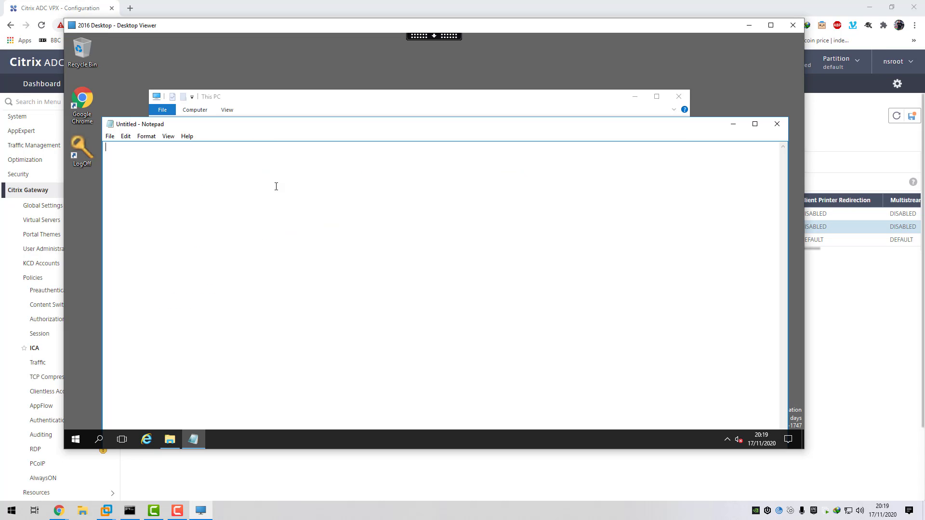
left_click(14, 513)
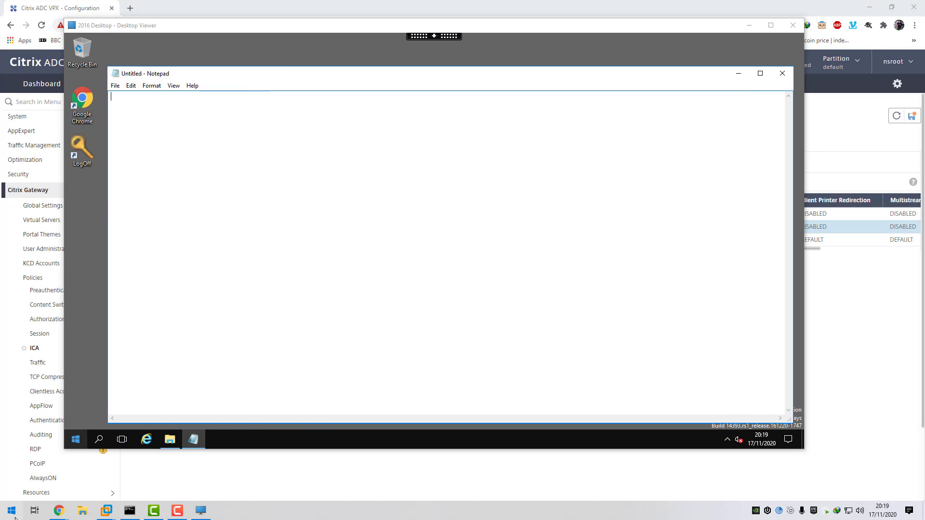
type("notepad")
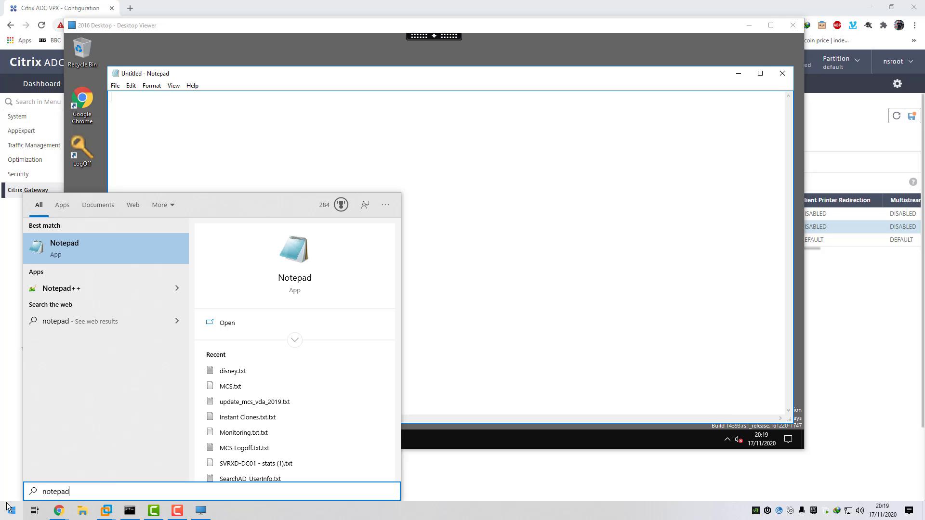
left_click(85, 258)
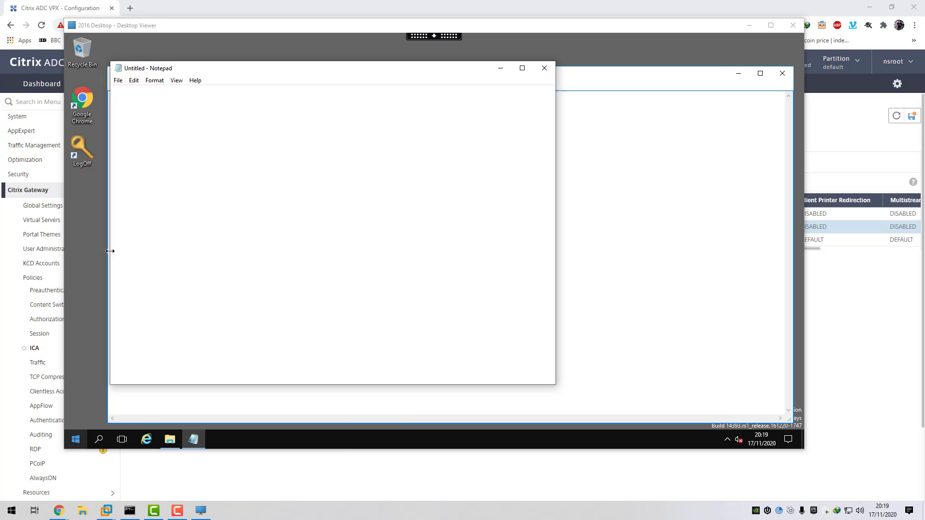
Write "test copy paste" in the host's Notepad, copy the text and check whether it can be pasted into the session's Notepad
type("test ")
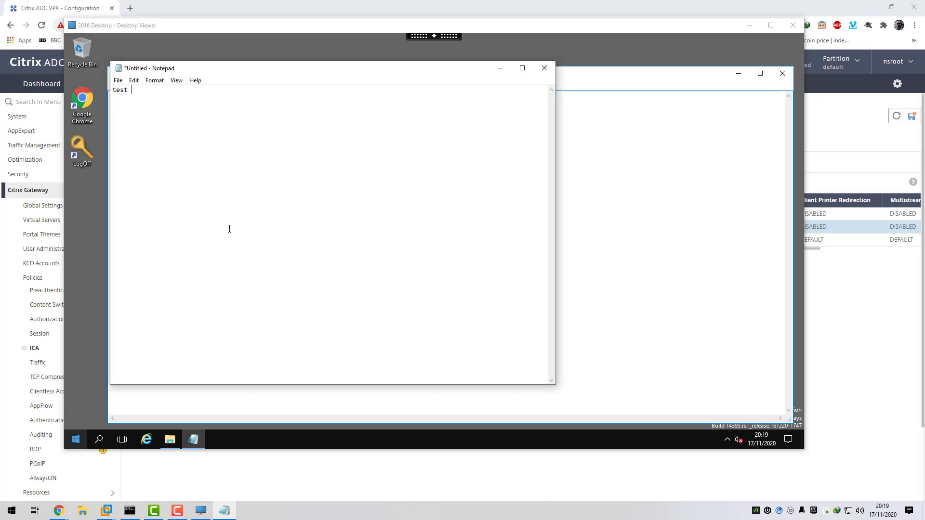
type("copy paste")
left_click_drag(172, 90, 111, 90)
right_click(124, 92)
left_click(184, 126)
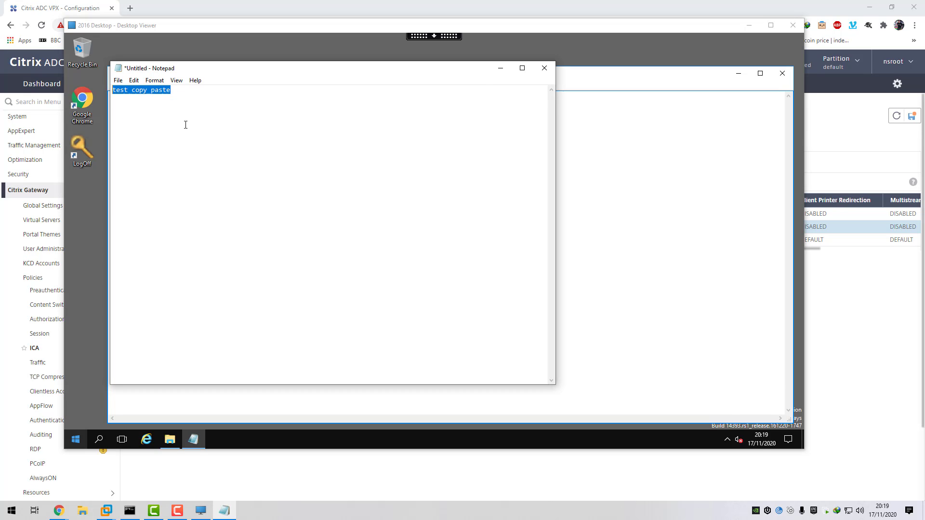
left_click(502, 70)
right_click(199, 175)
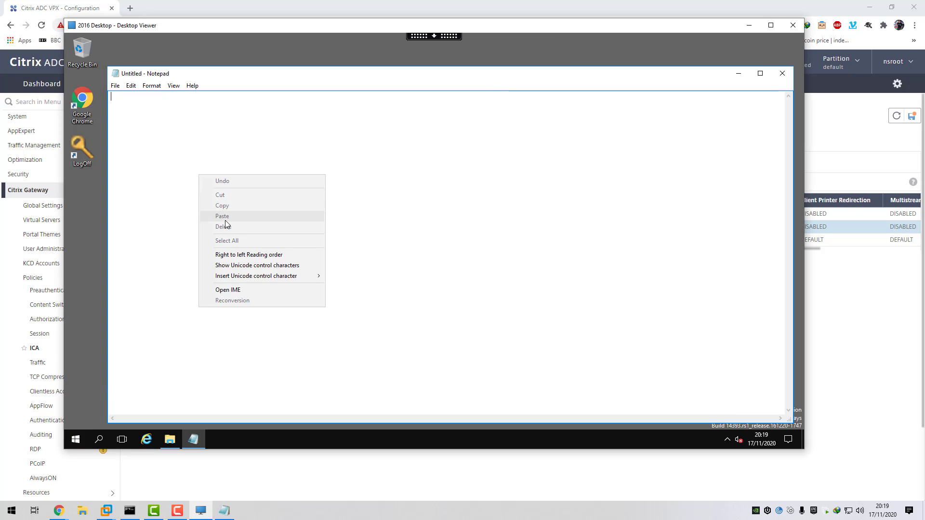